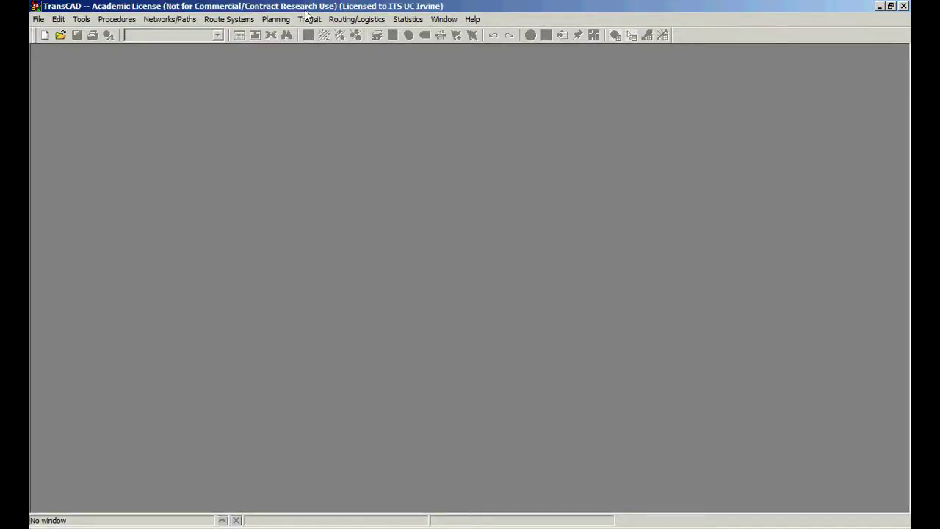
Open the recent SPath.map street map from the File menu.
left_click(37, 20)
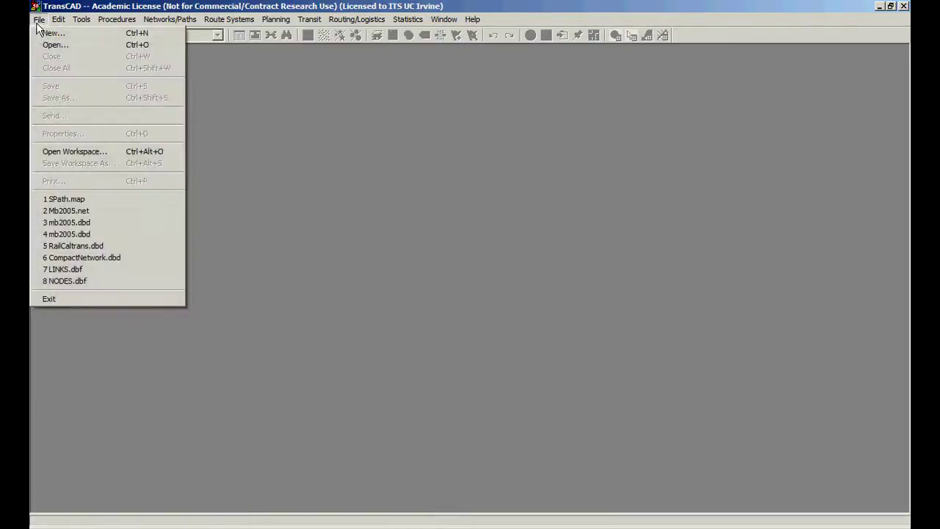
left_click(74, 204)
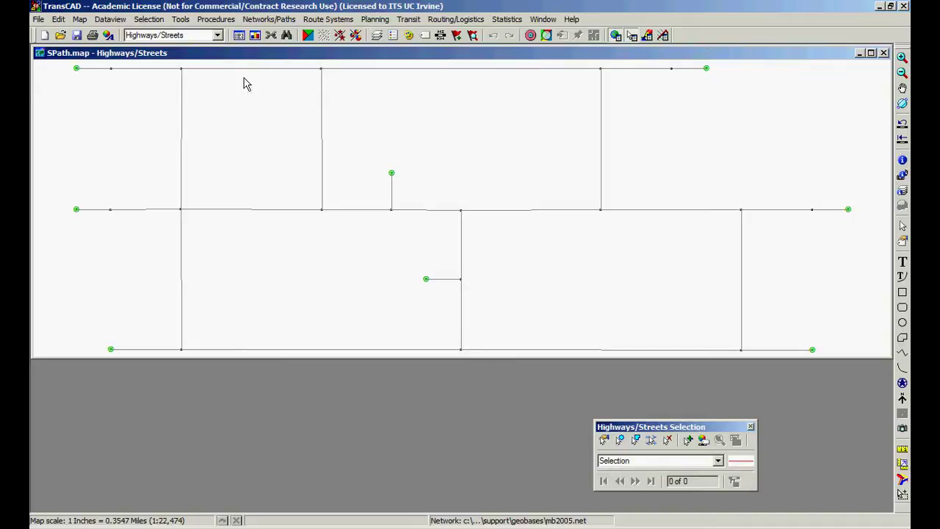
left_click(163, 37)
left_click(136, 47)
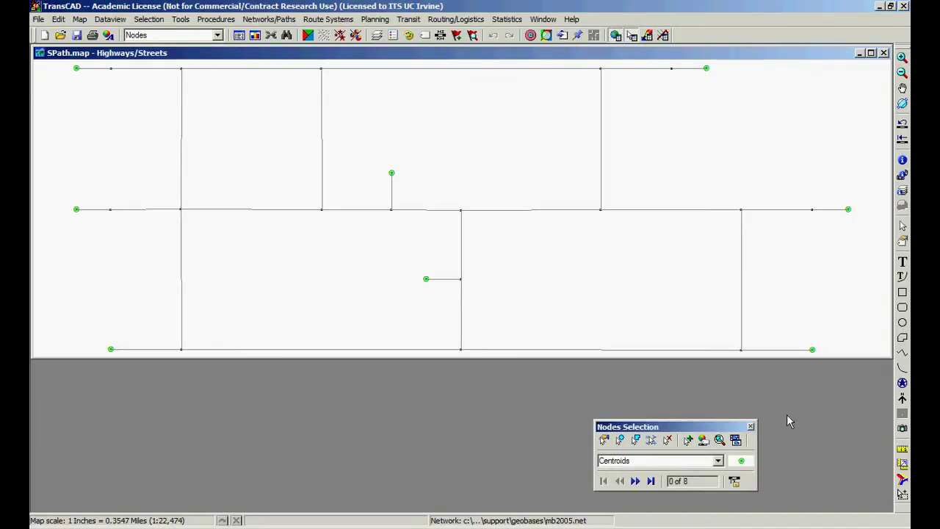
left_click(213, 35)
left_click(196, 60)
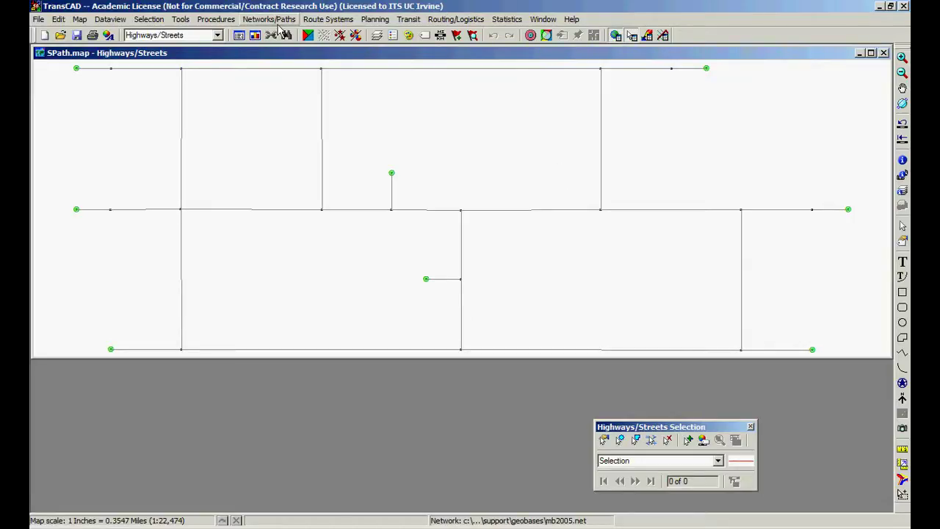
Start the Shortest Path tool from the Networks/Paths menu.
left_click(313, 20)
mouse_move(285, 20)
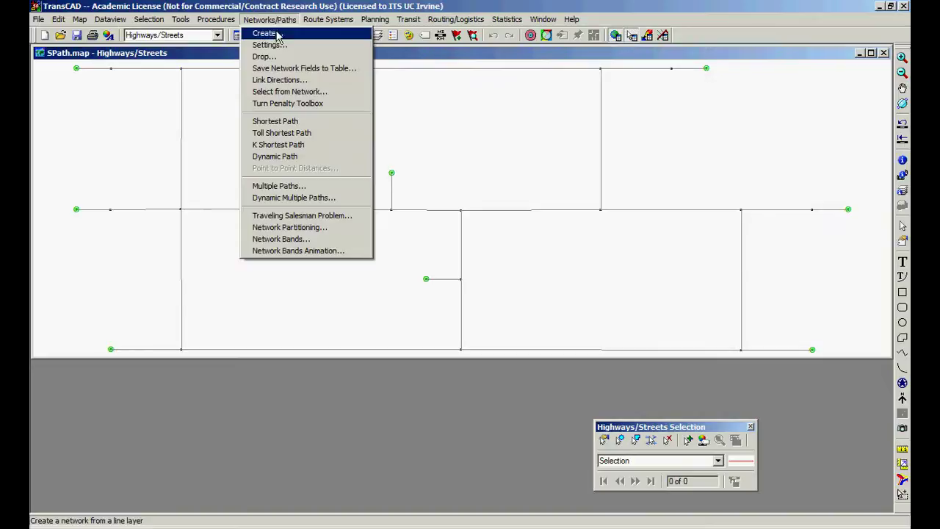
left_click(279, 121)
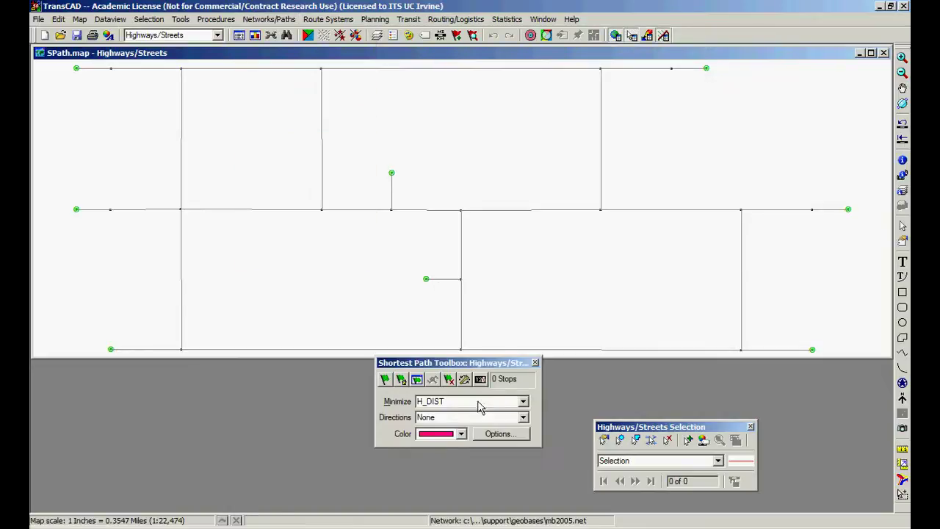
Add stops on the top-left and right-end nodes and solve the 6.50-mile distance path.
left_click(385, 379)
left_click(76, 68)
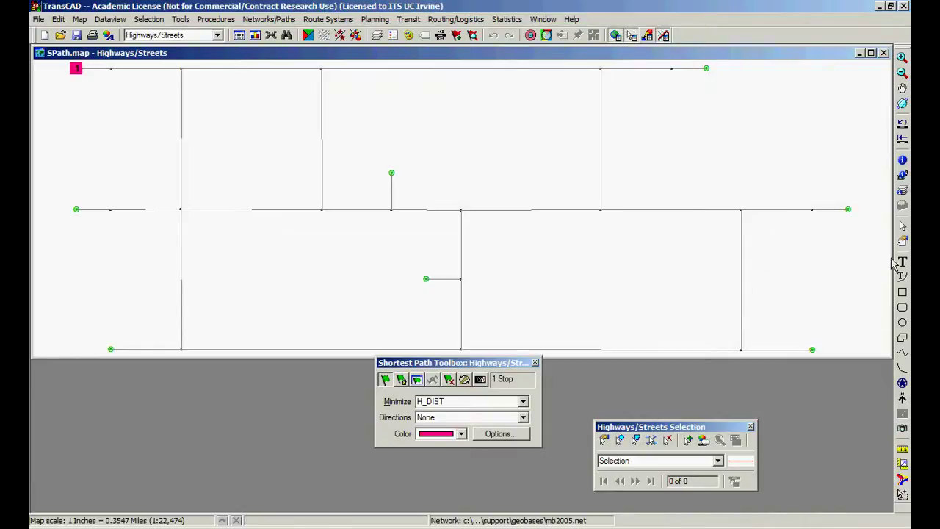
left_click(847, 209)
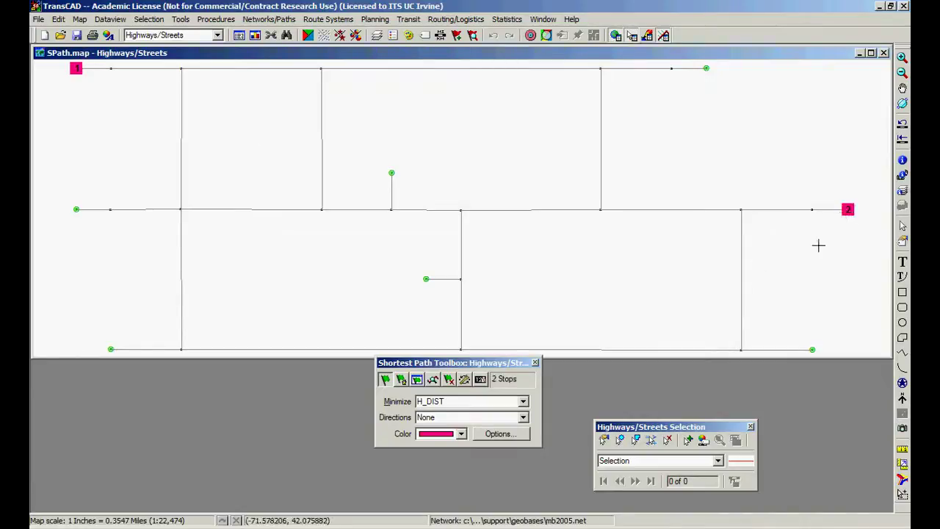
left_click(447, 379)
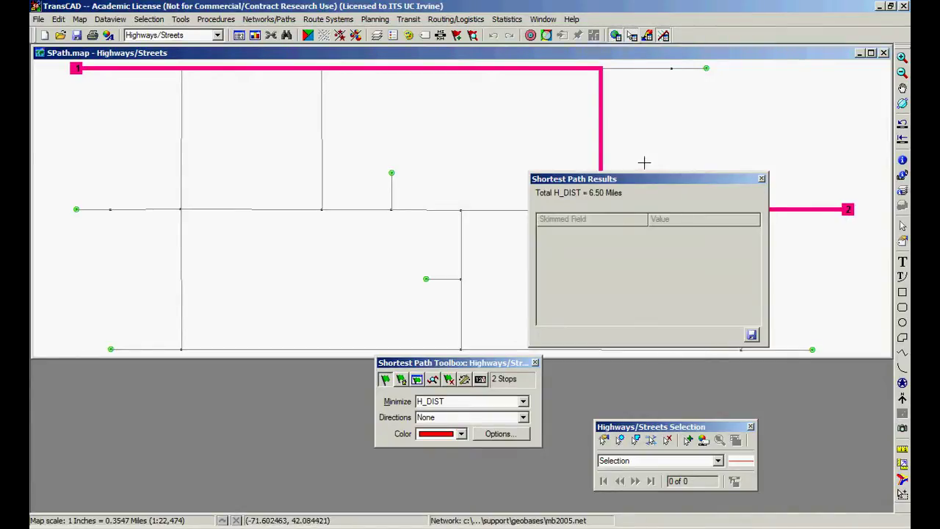
left_click_drag(649, 189, 335, 263)
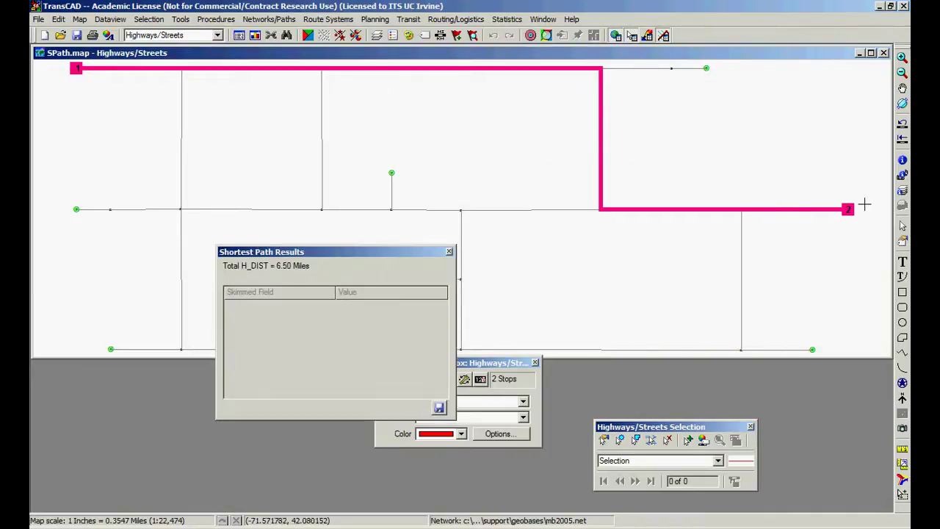
left_click(449, 251)
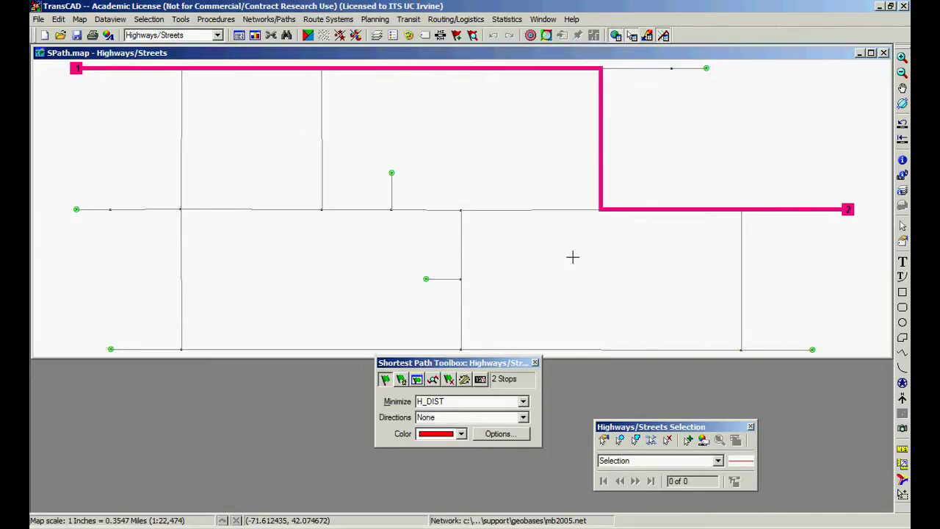
Re-solve the two-stop route minimizing [AB_TTime / BA_TTime], giving a 13.20 path.
left_click(456, 402)
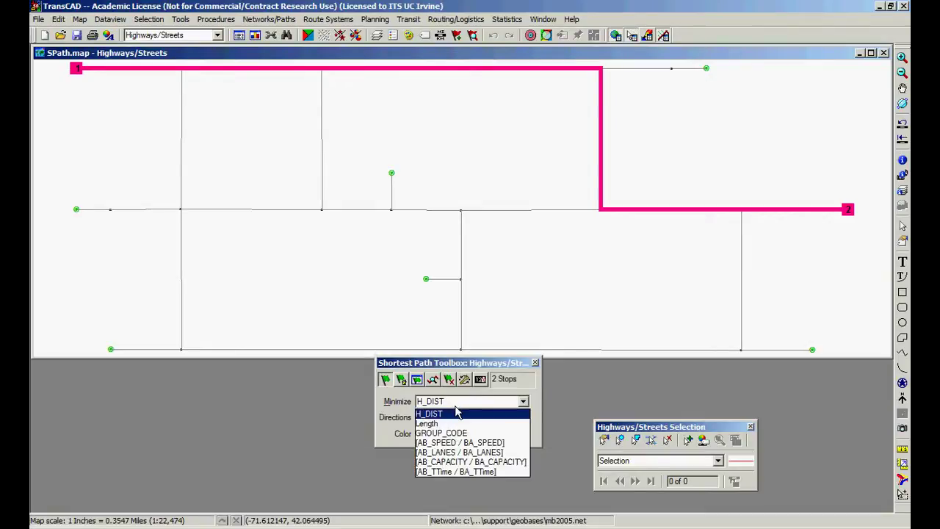
left_click(479, 472)
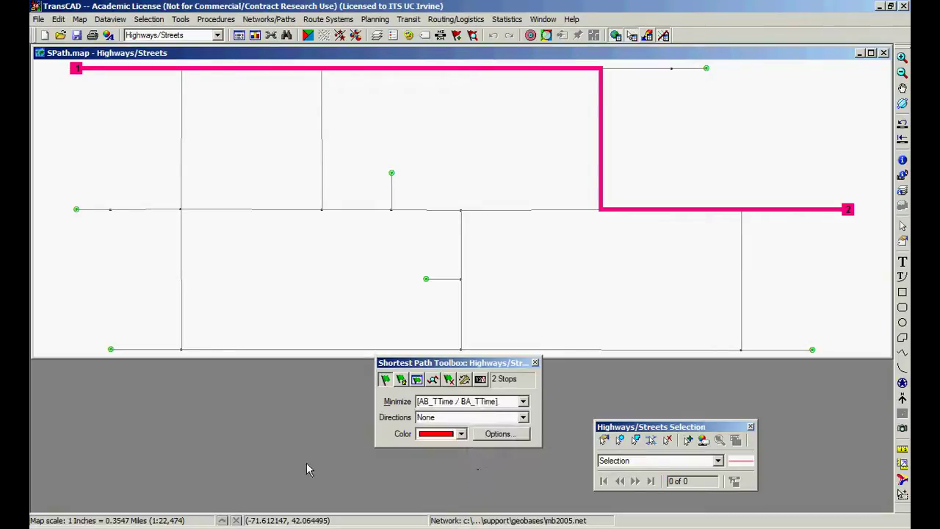
left_click(434, 380)
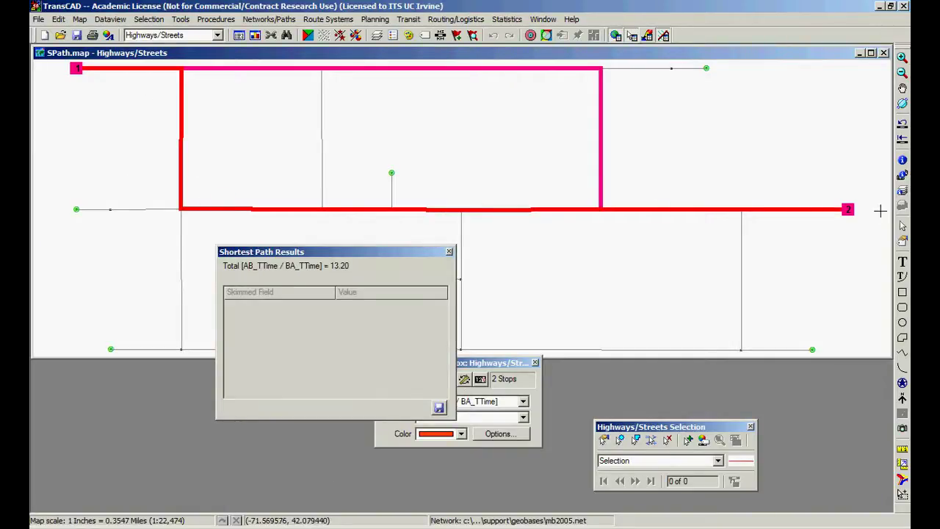
left_click(449, 253)
left_click_drag(505, 362, 517, 345)
left_click(517, 425)
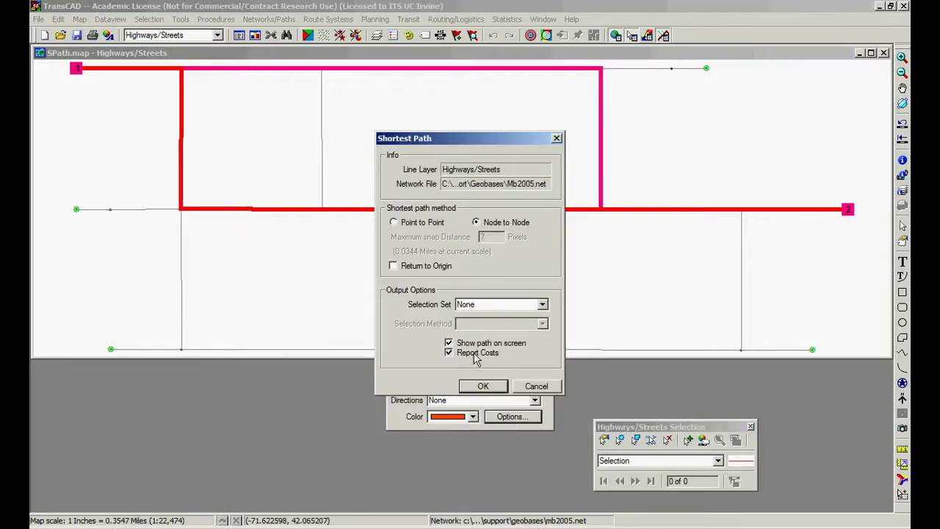
Add stops 3 and 4 on the lower-left and upper-right nodes, solve, then clear all stops.
left_click(480, 386)
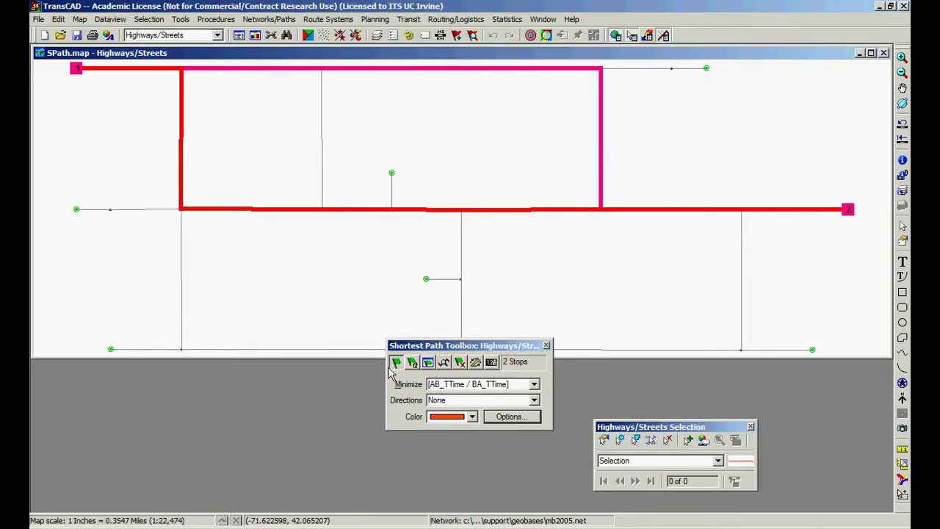
left_click(396, 362)
left_click(110, 349)
left_click(706, 68)
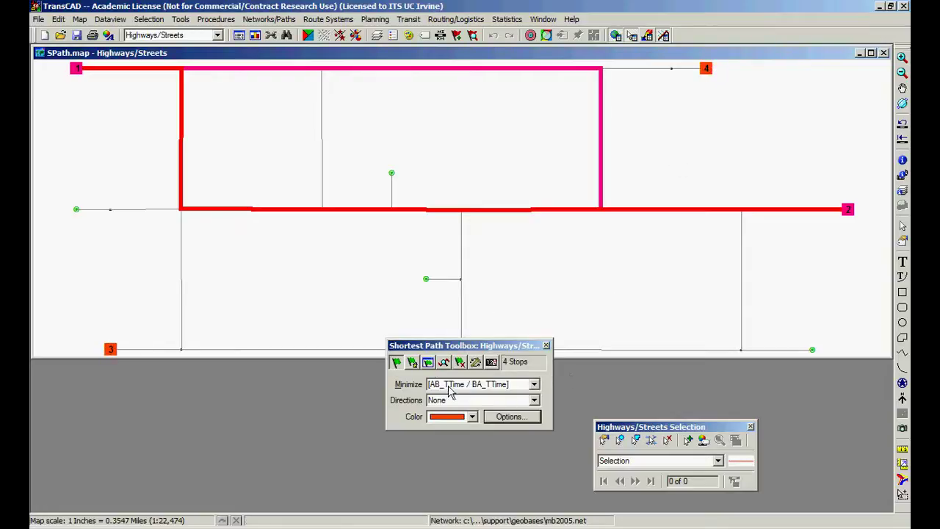
left_click(444, 363)
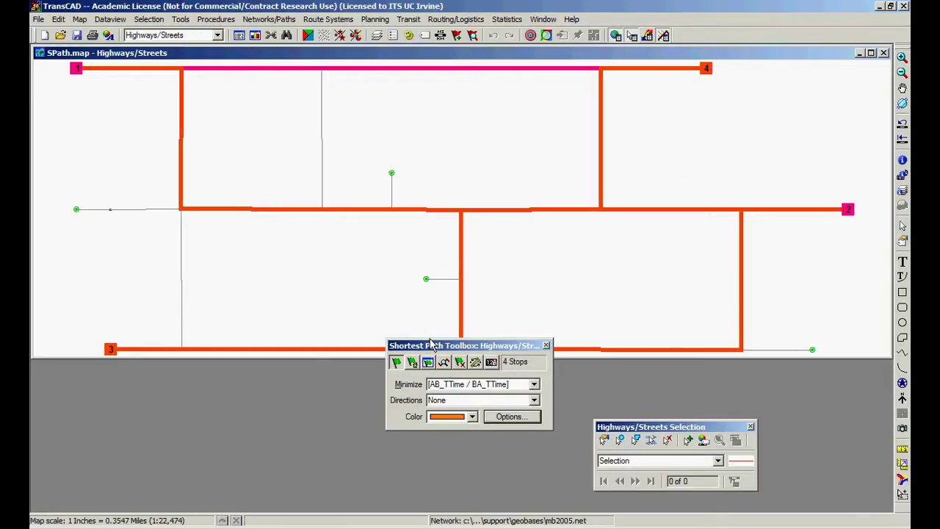
left_click(428, 362)
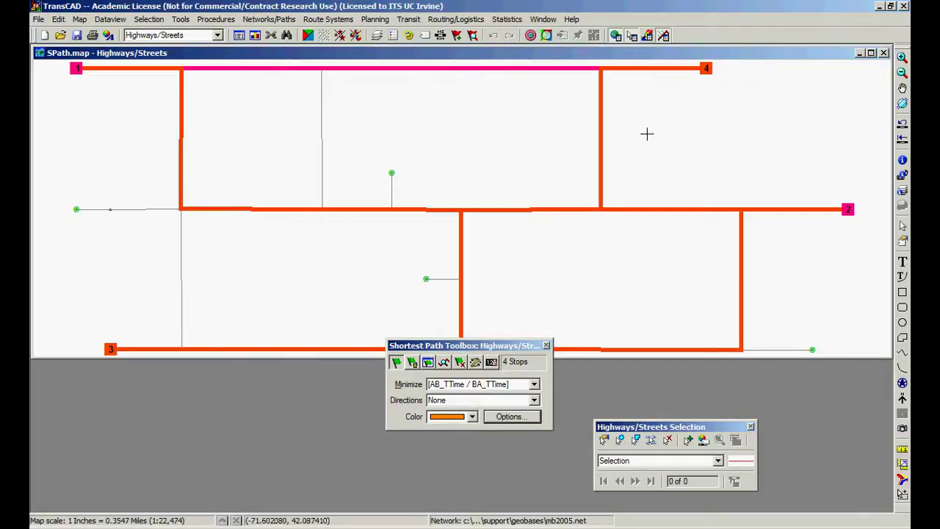
left_click(459, 362)
Route from the bottom-left to the top-right node with Directions None, then clear all stops.
left_click(116, 349)
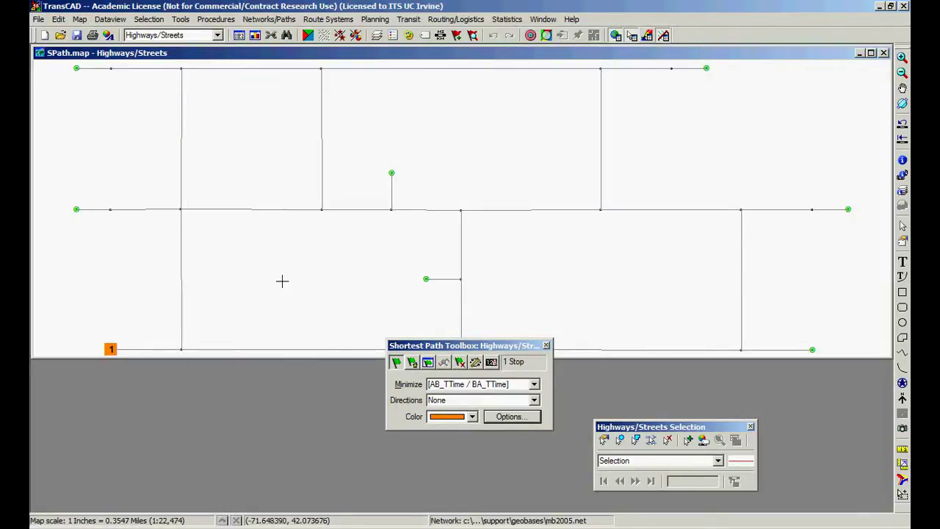
left_click(705, 68)
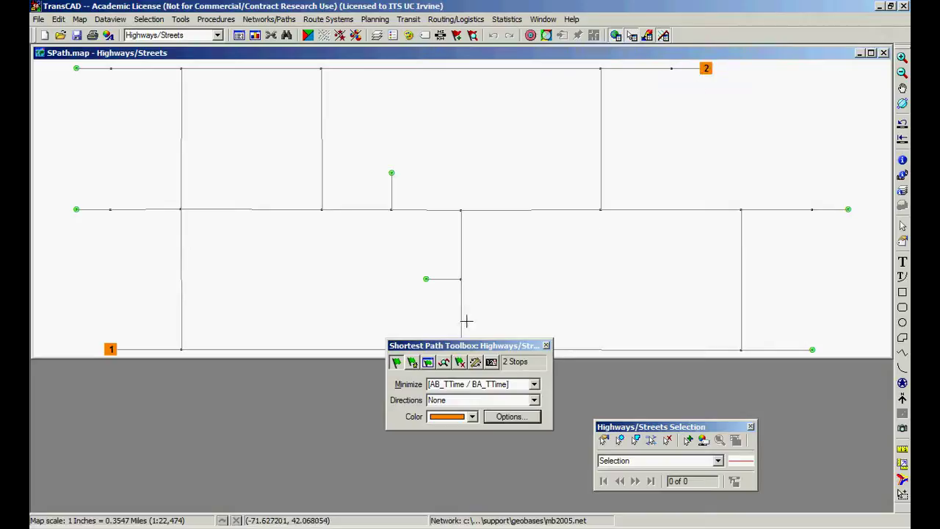
left_click(444, 365)
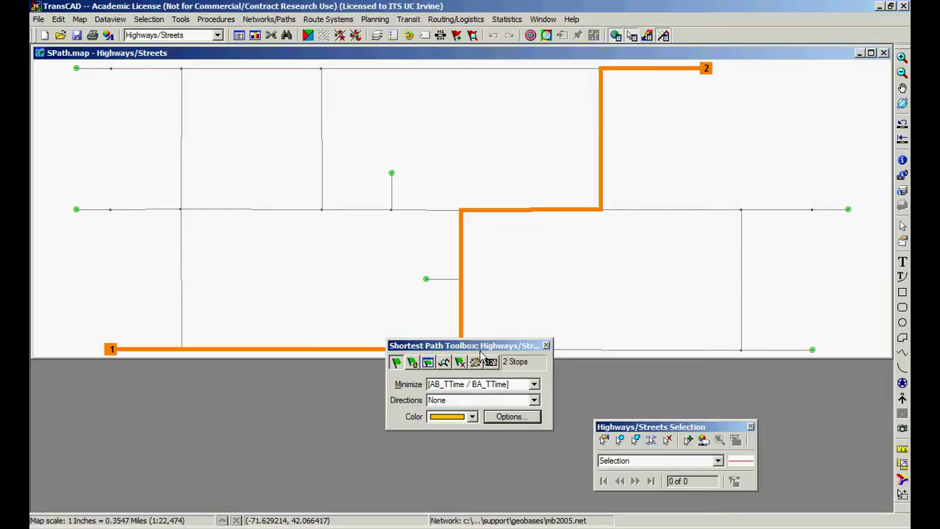
left_click(534, 400)
left_click(533, 400)
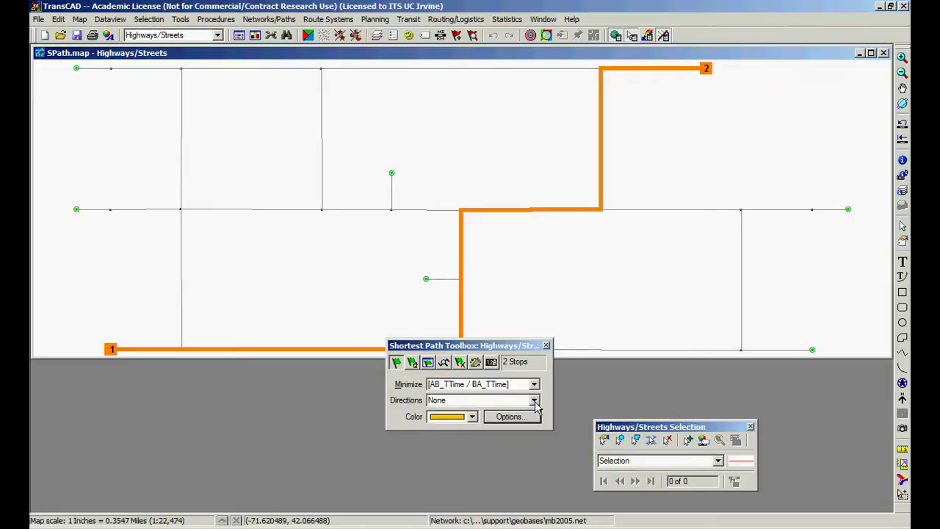
left_click(460, 363)
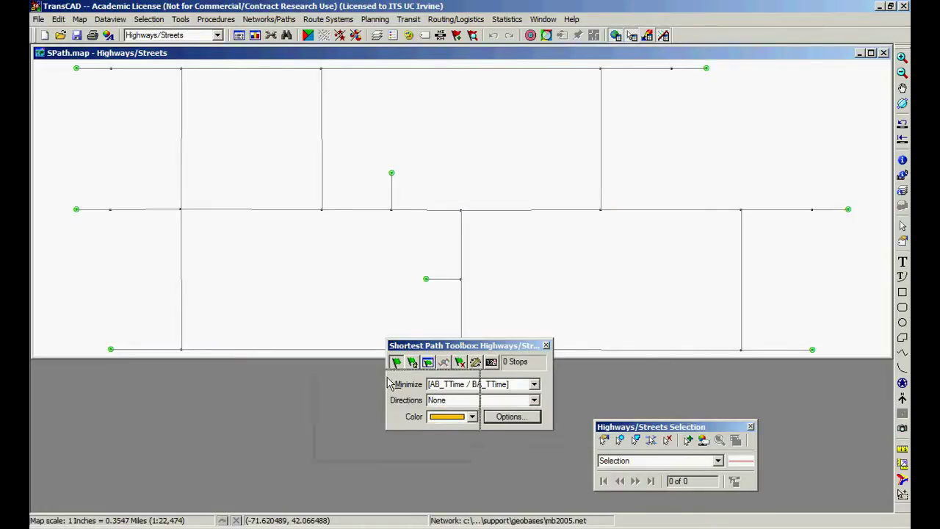
left_click_drag(389, 381, 387, 379)
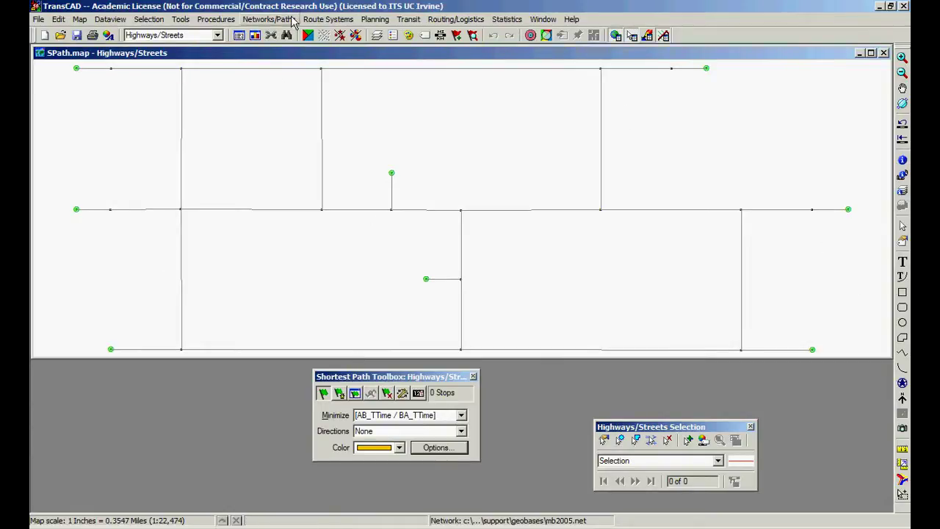
Close the Shortest Path toolbox and start a Multiple Shortest Path run.
left_click(473, 377)
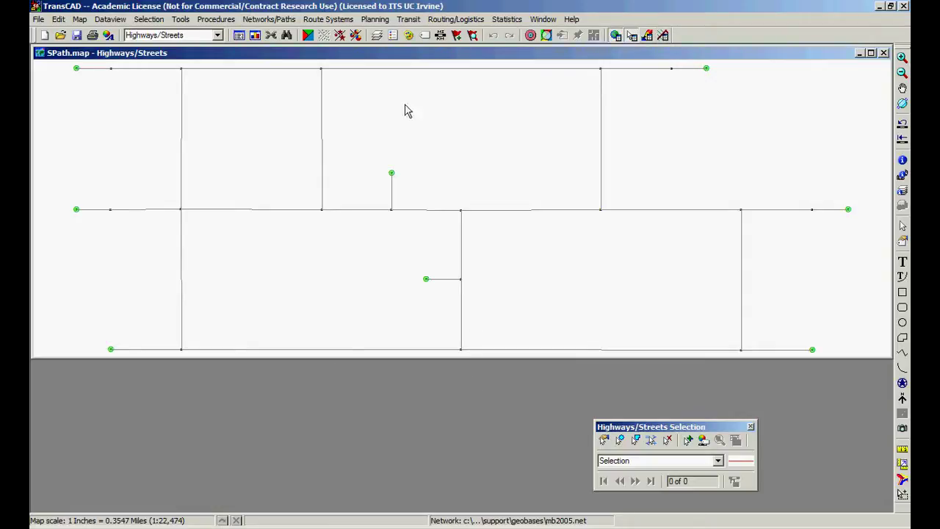
left_click(269, 20)
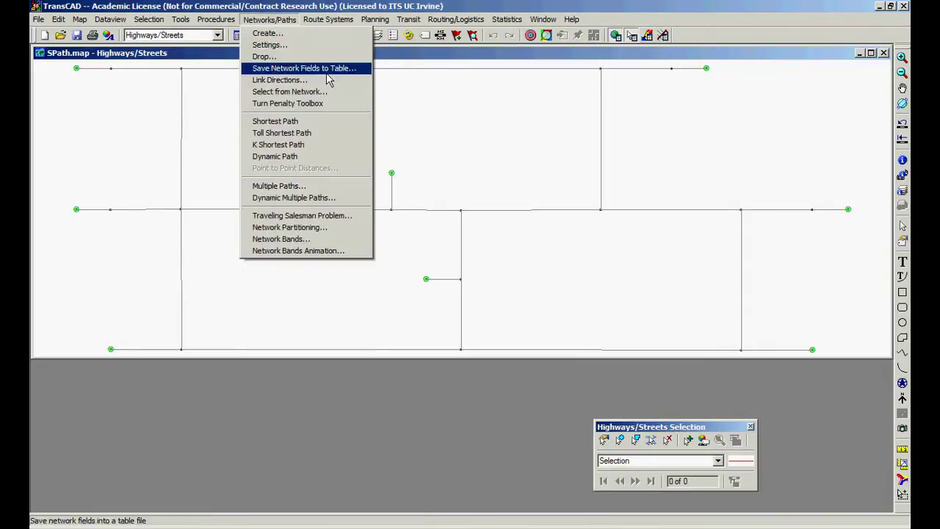
left_click(342, 190)
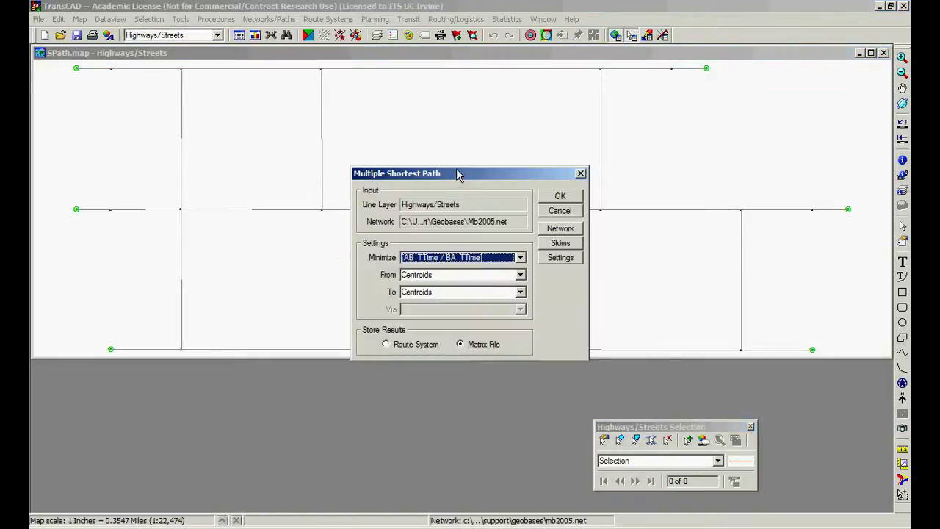
left_click_drag(457, 173, 420, 277)
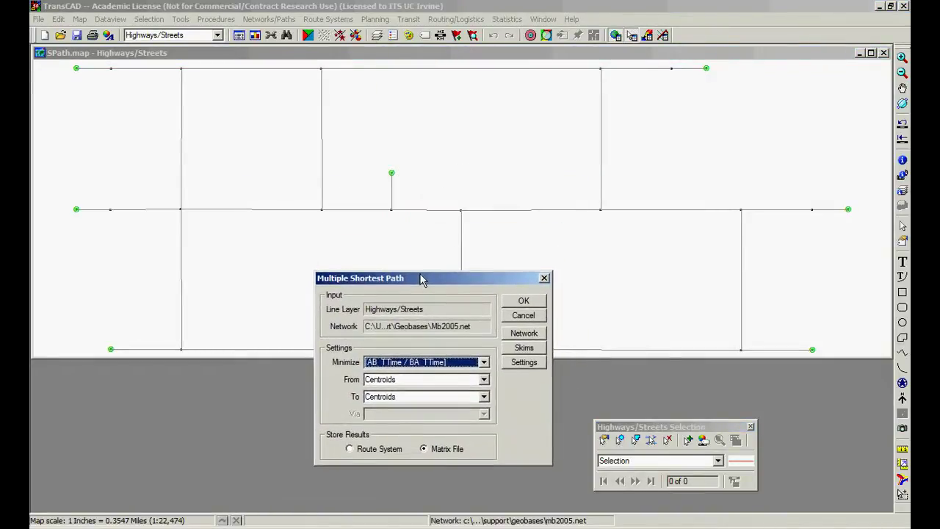
Keep minimizing AB_TTime / BA_TTime from Centroids to Centroids, storing results as a Matrix File.
left_click(422, 369)
left_click(429, 435)
left_click(419, 380)
left_click(419, 381)
left_click(416, 396)
left_click(413, 398)
left_click_drag(470, 278, 464, 203)
left_click(425, 381)
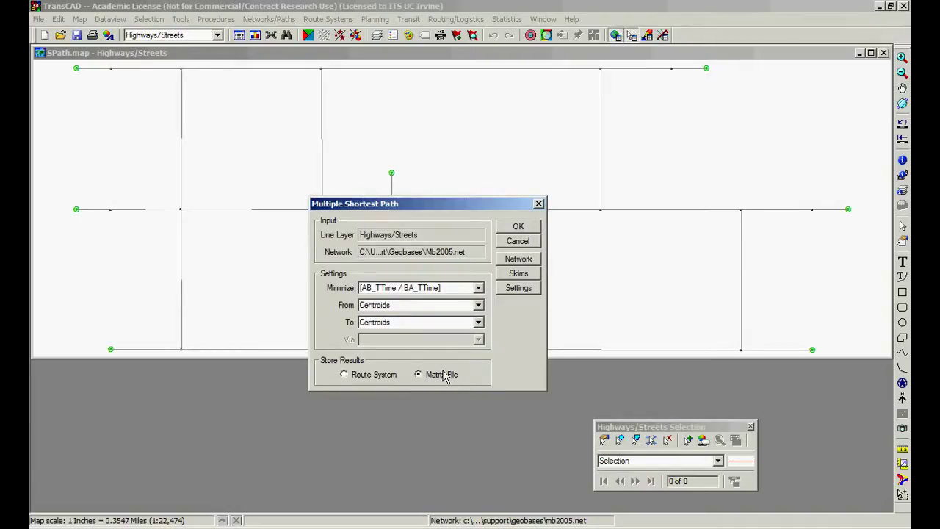
left_click(532, 273)
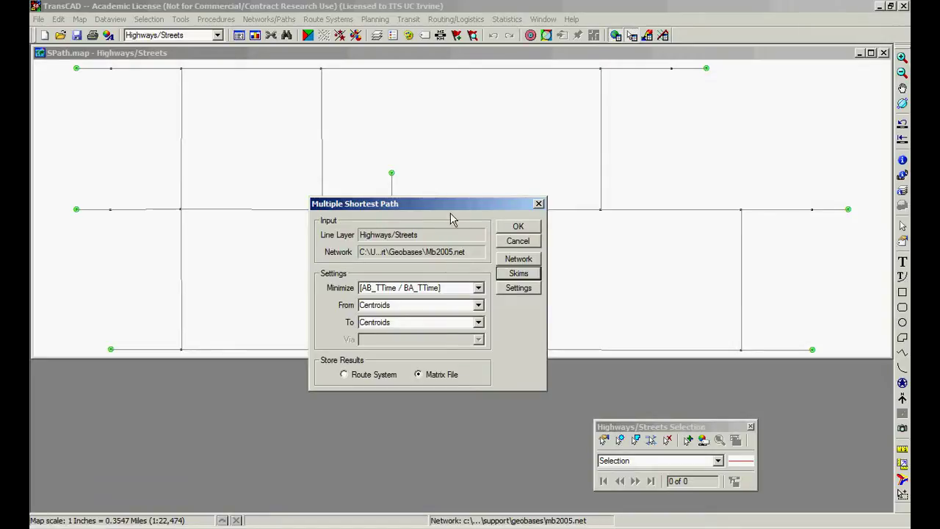
left_click_drag(453, 210, 456, 287)
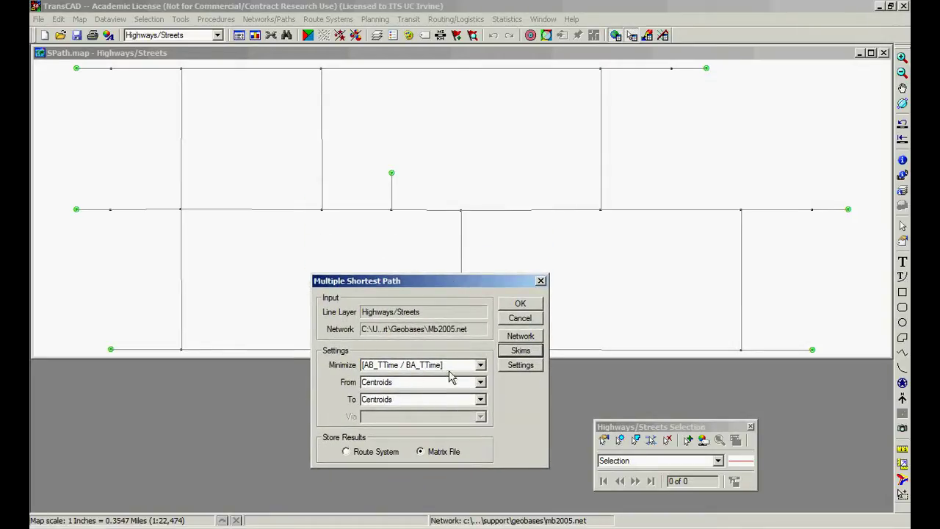
Skim H_DIST over All Links and accept the Multiple Shortest Path settings.
left_click(521, 350)
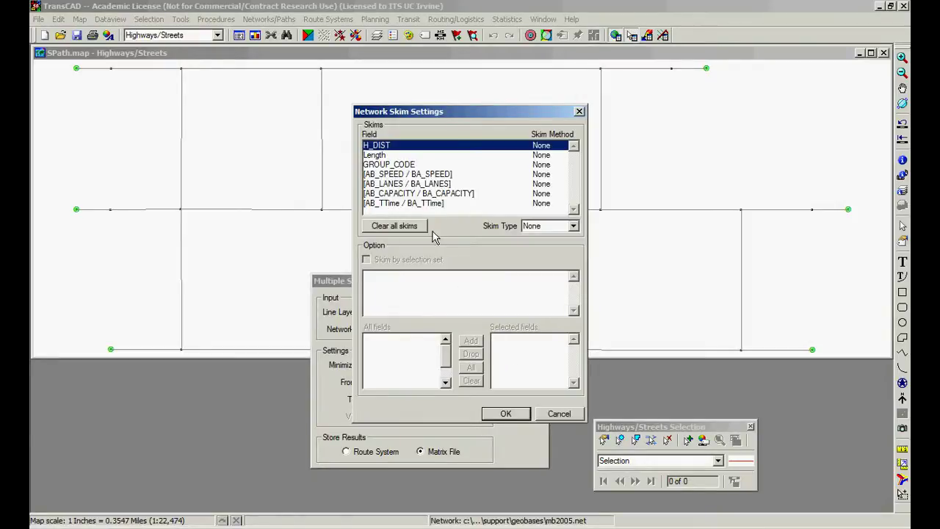
left_click(554, 222)
left_click(552, 248)
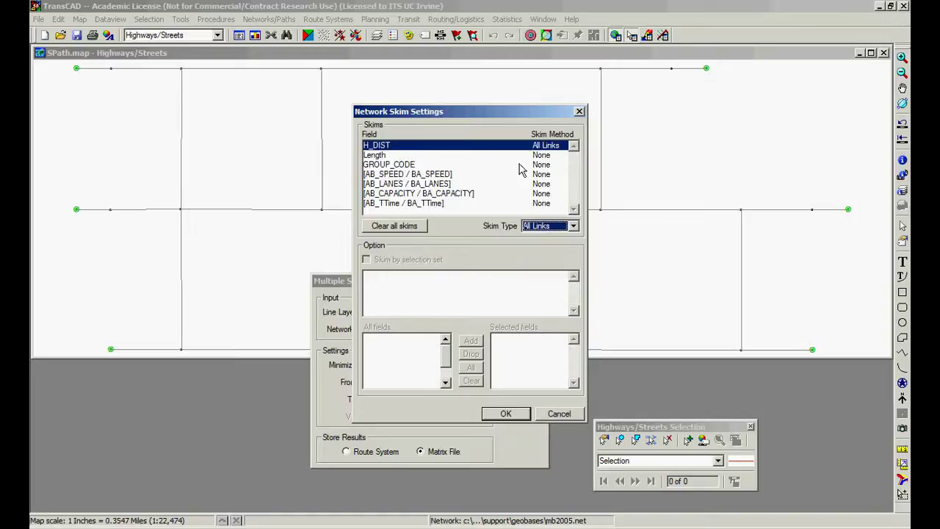
left_click(548, 149)
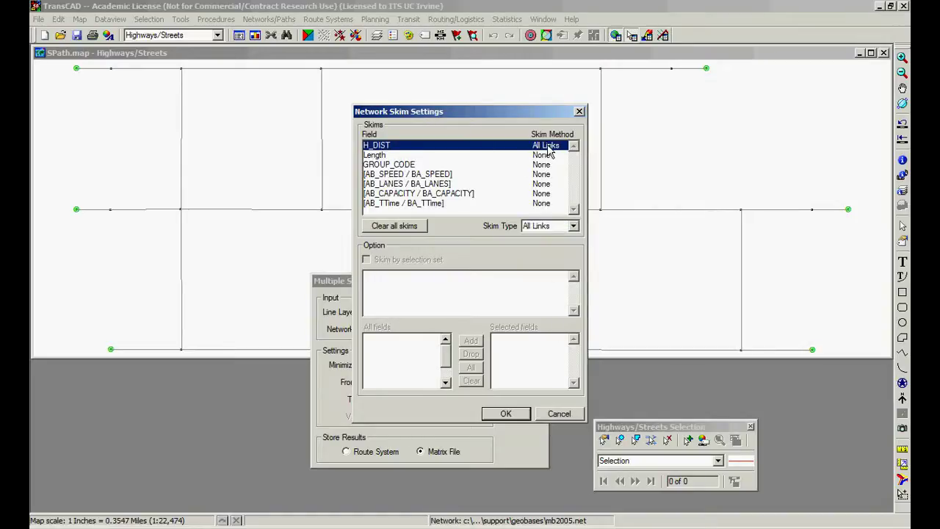
left_click(506, 414)
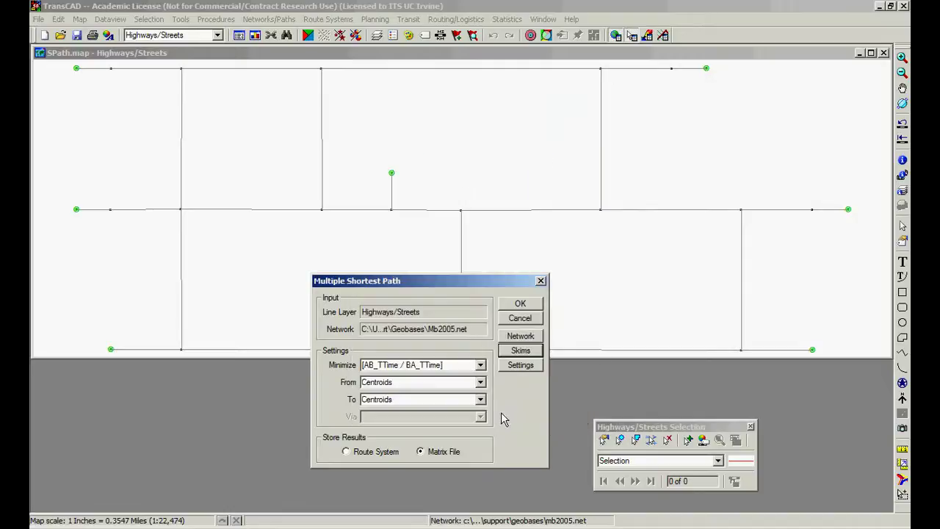
left_click(529, 304)
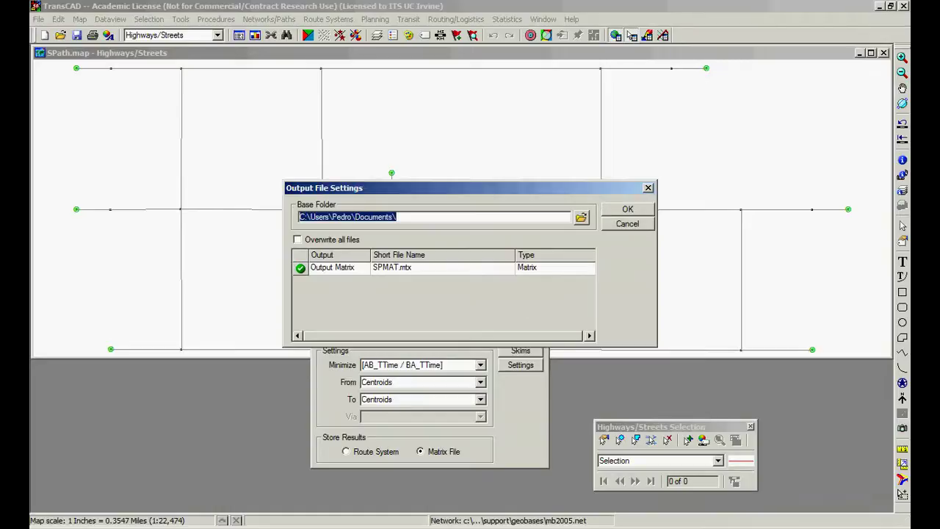
Set the output Base Folder to the Desktop.
left_click(581, 217)
left_click_drag(564, 256, 564, 221)
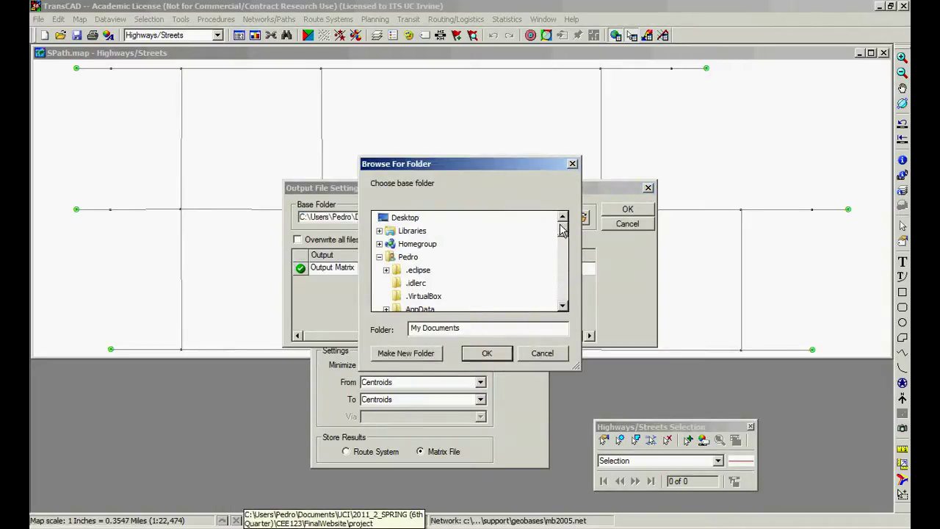
left_click(404, 216)
left_click(486, 354)
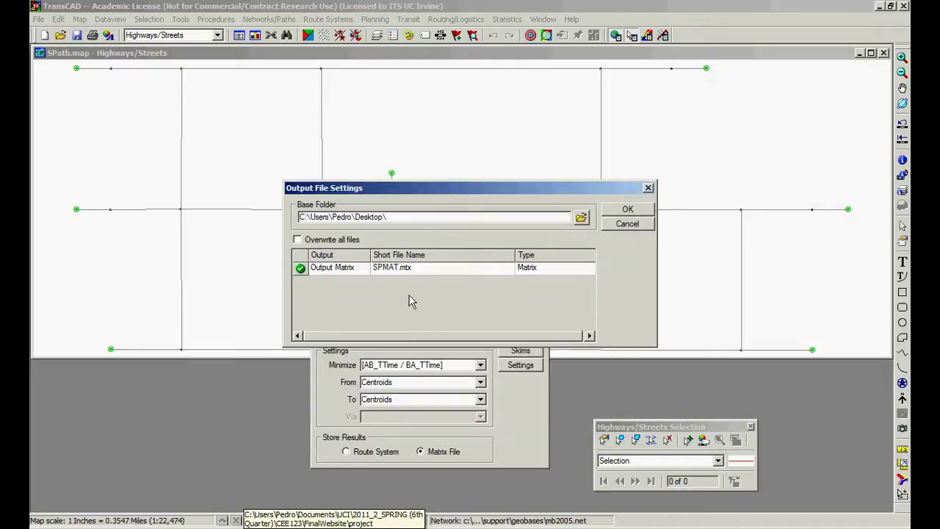
Rename the output matrix to Skim_Matrix.mtx and run the shortest path procedure.
left_click(392, 268)
left_click(394, 268)
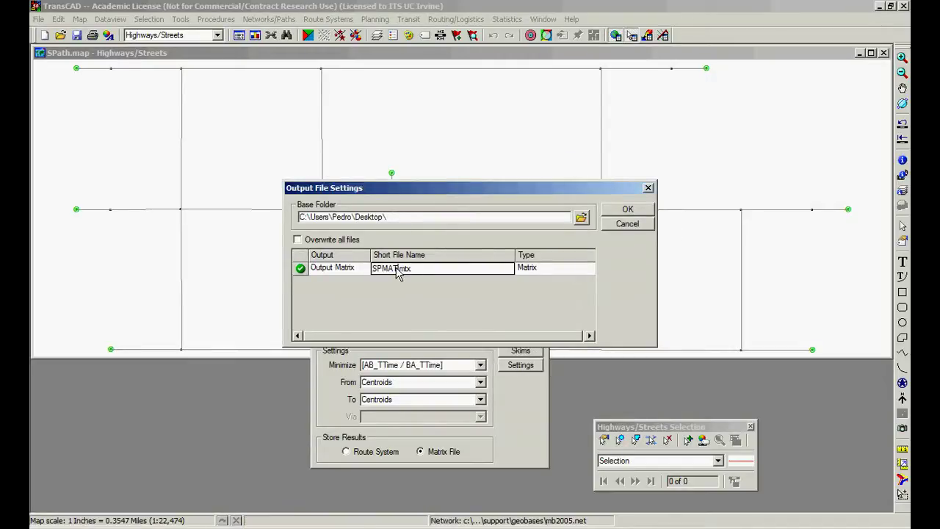
double_click(396, 269)
type("Skim_Matrix")
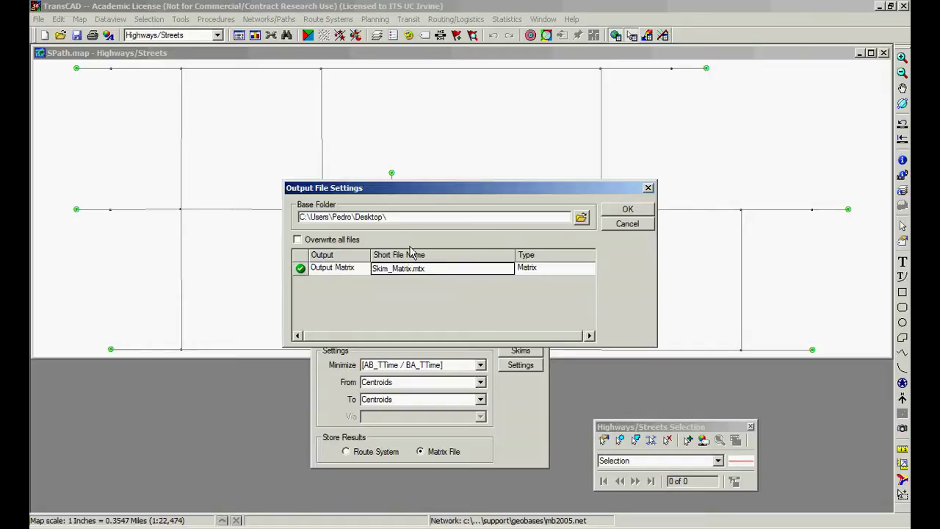
left_click(628, 209)
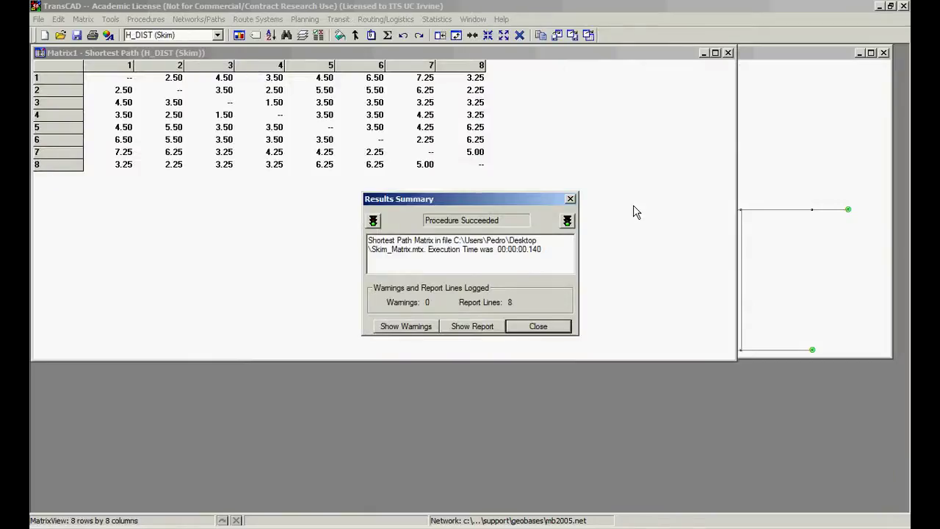
Close the Results Summary and the H_DIST skim matrix window.
left_click(541, 332)
left_click_drag(415, 53, 505, 168)
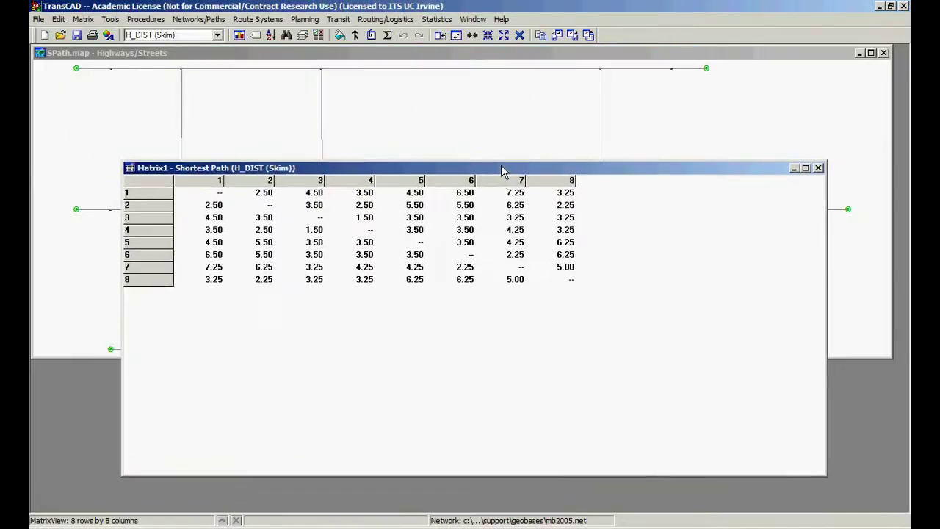
left_click(819, 169)
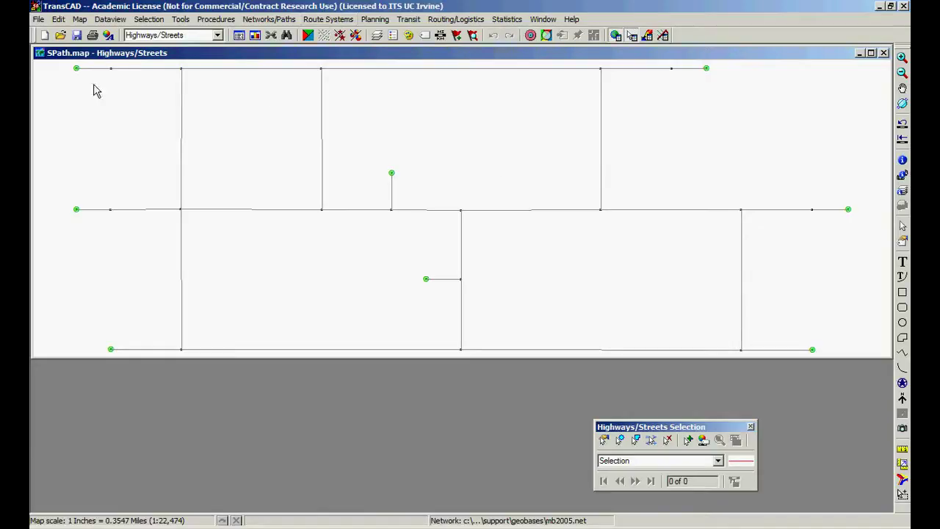
Browse the file-open dialog to the Desktop, showing only Matrix (*.mtx) files.
left_click(40, 20)
left_click(55, 45)
left_click_drag(530, 108, 525, 160)
left_click(313, 248)
left_click(485, 424)
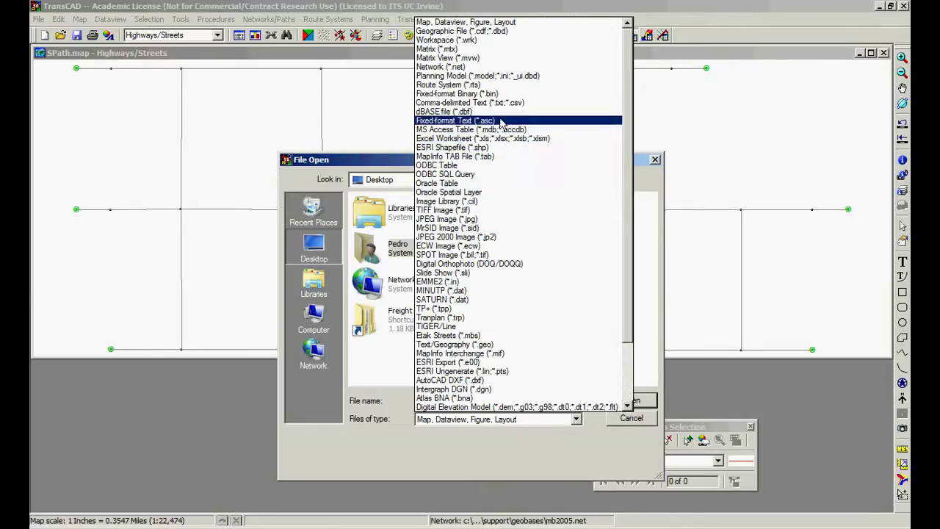
left_click(490, 50)
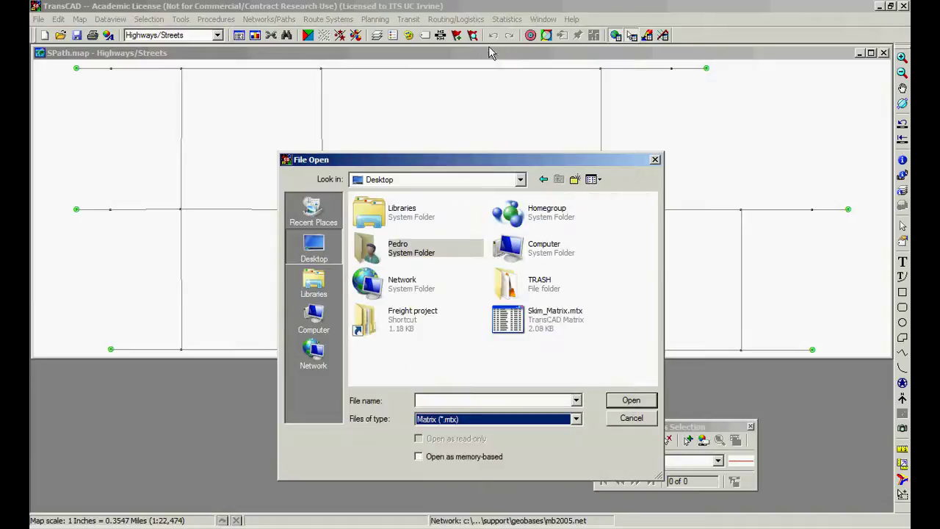
Reopen Skim_Matrix.mtx and switch its displayed core to the H_DIST (Skim) distances.
double_click(571, 312)
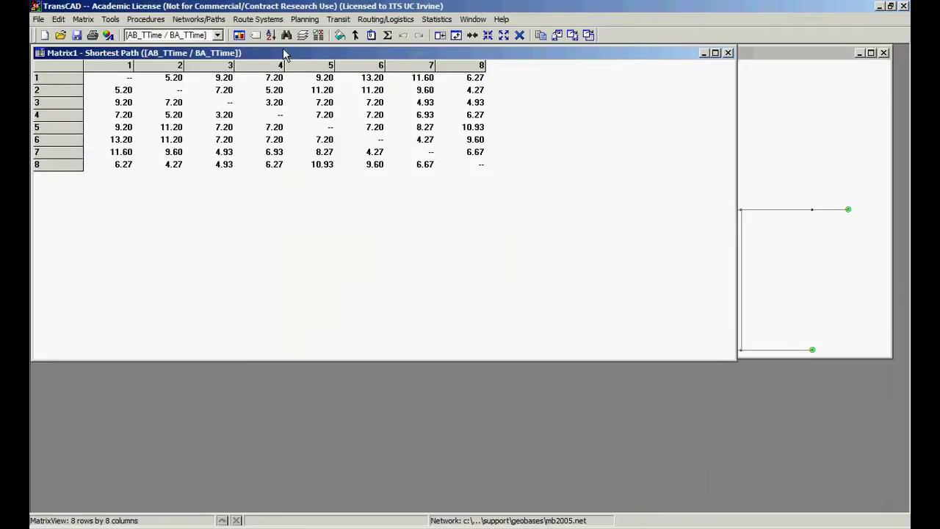
left_click(194, 40)
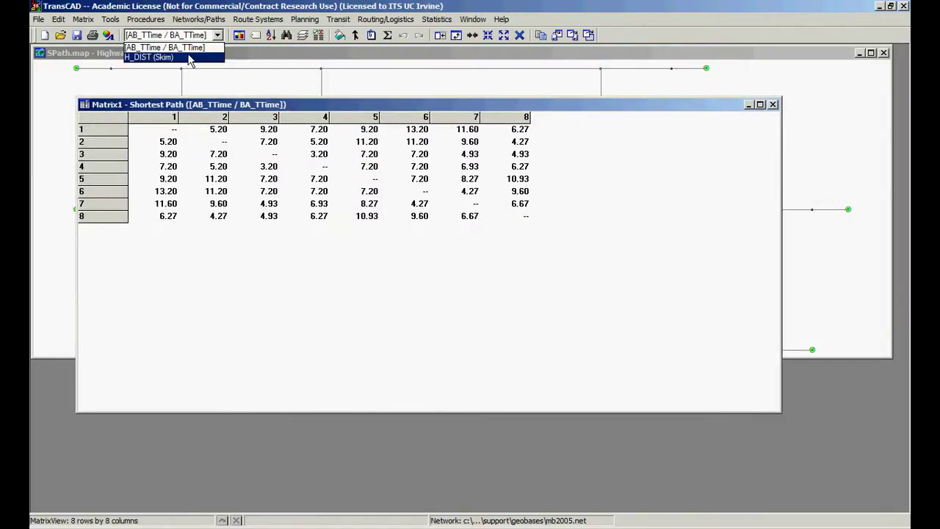
left_click(191, 58)
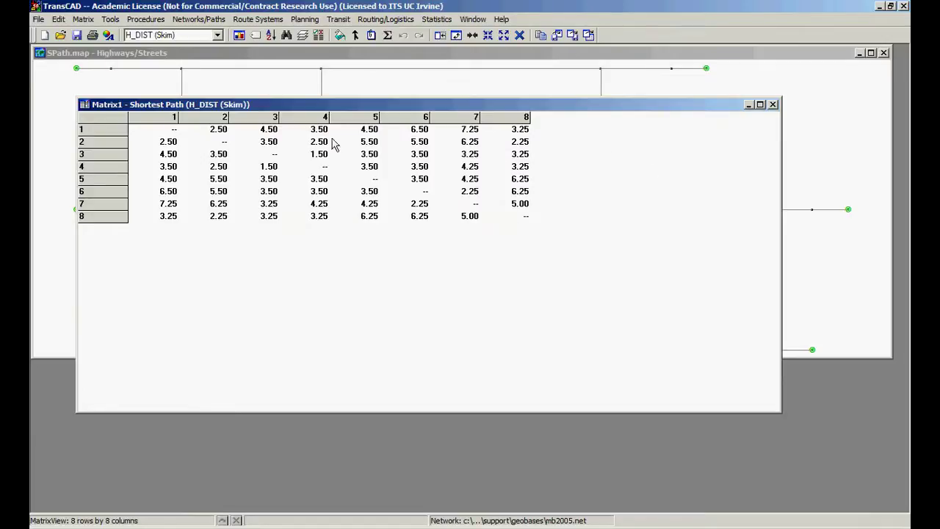
left_click_drag(395, 136, 175, 167)
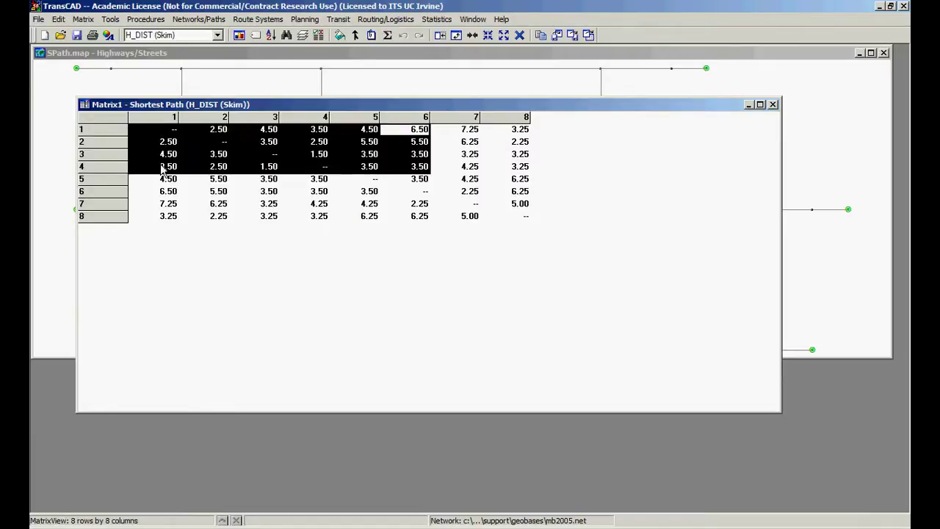
left_click(180, 35)
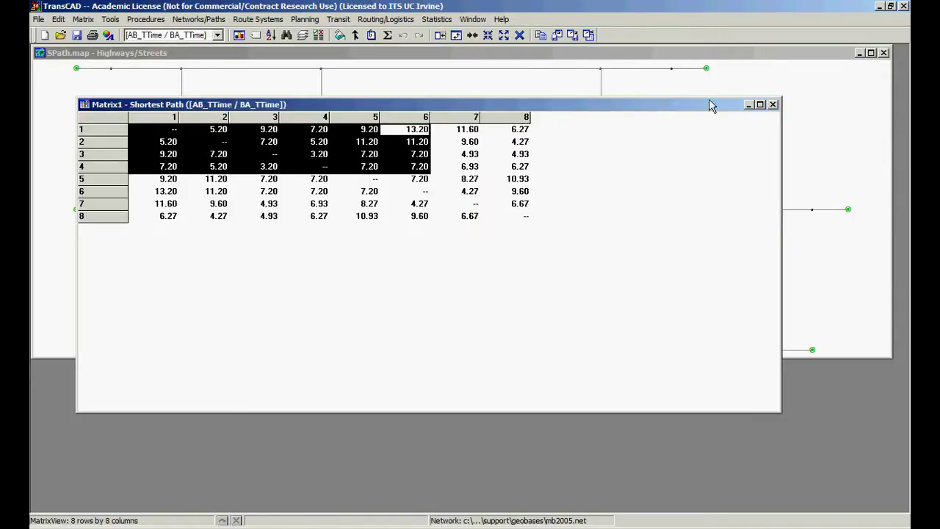
left_click(137, 38)
left_click(150, 53)
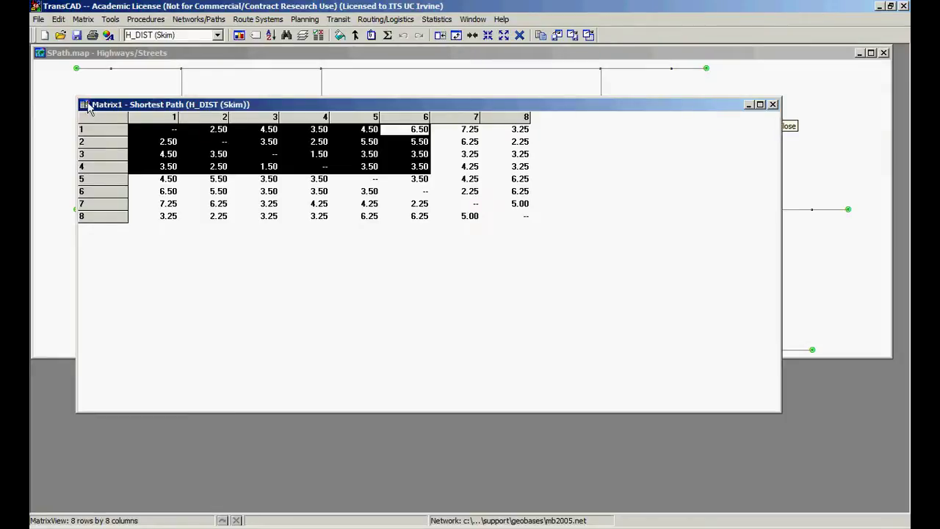
Shrink the matrix window, move it to the lower right and clear its row selection.
left_click_drag(82, 97, 476, 261)
left_click_drag(551, 265, 663, 368)
left_click(739, 422)
Run Multiple Paths on the street map, storing results as a Route System with skim type None.
left_click(710, 328)
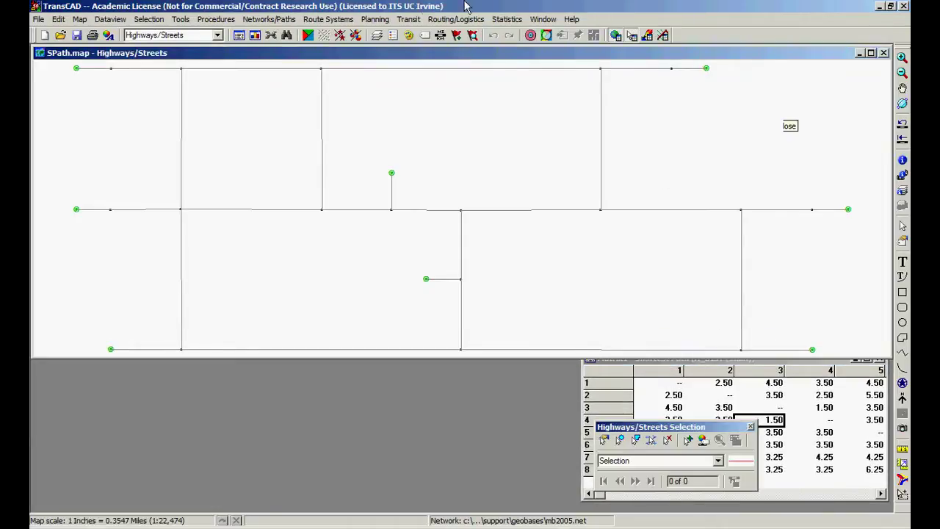
left_click(269, 20)
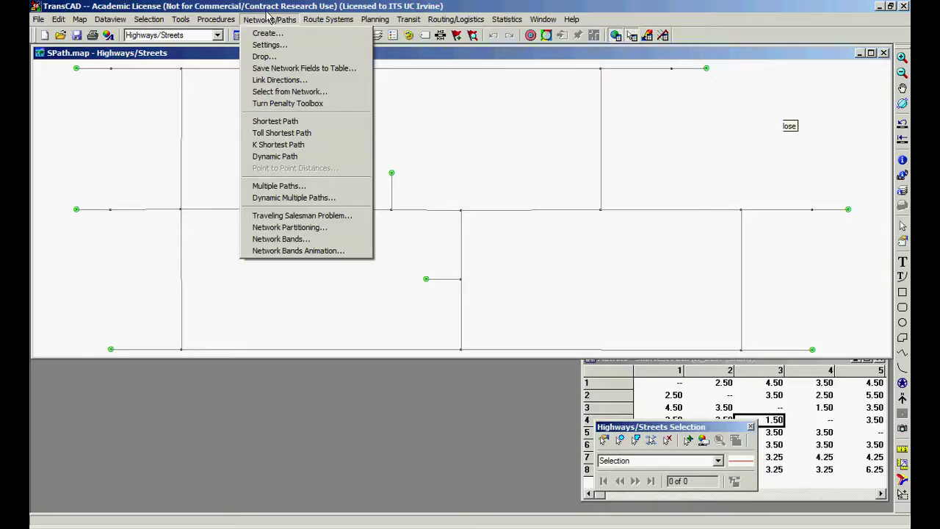
left_click(294, 186)
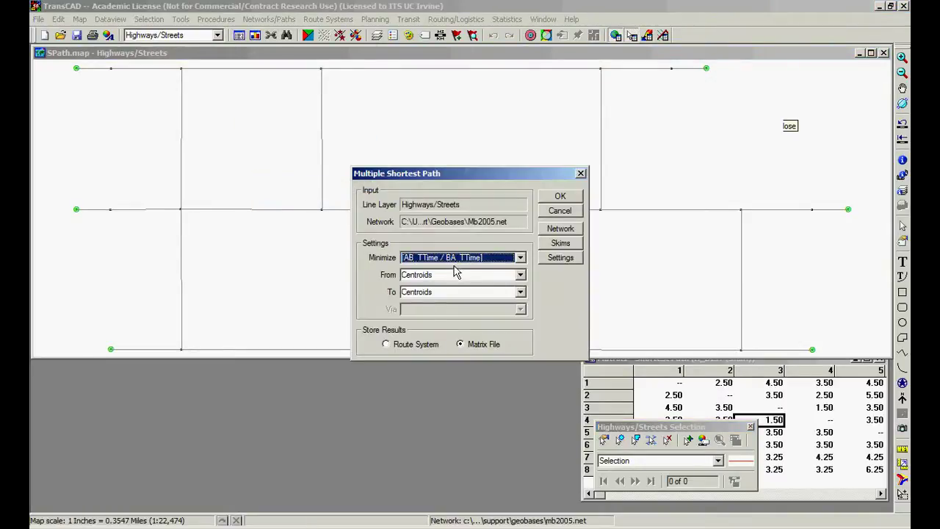
left_click(409, 346)
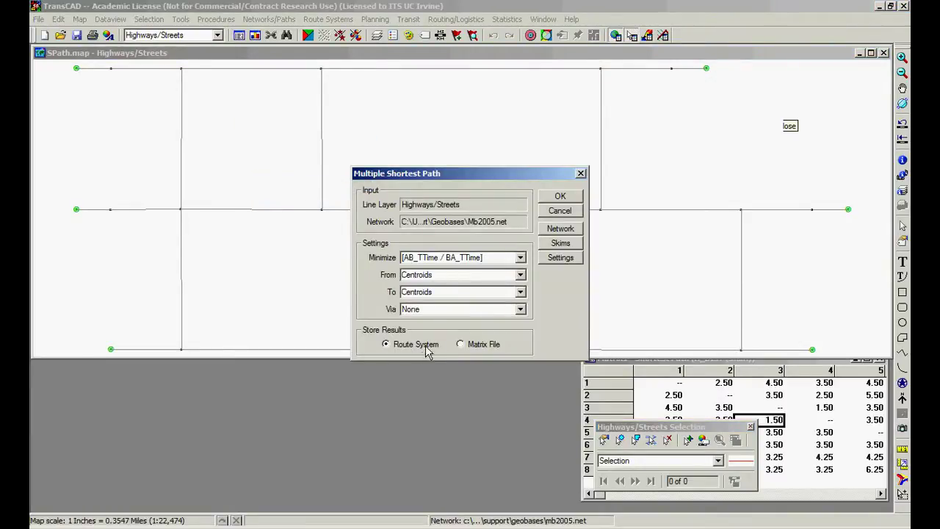
left_click(566, 246)
left_click(566, 225)
left_click(549, 237)
left_click(506, 413)
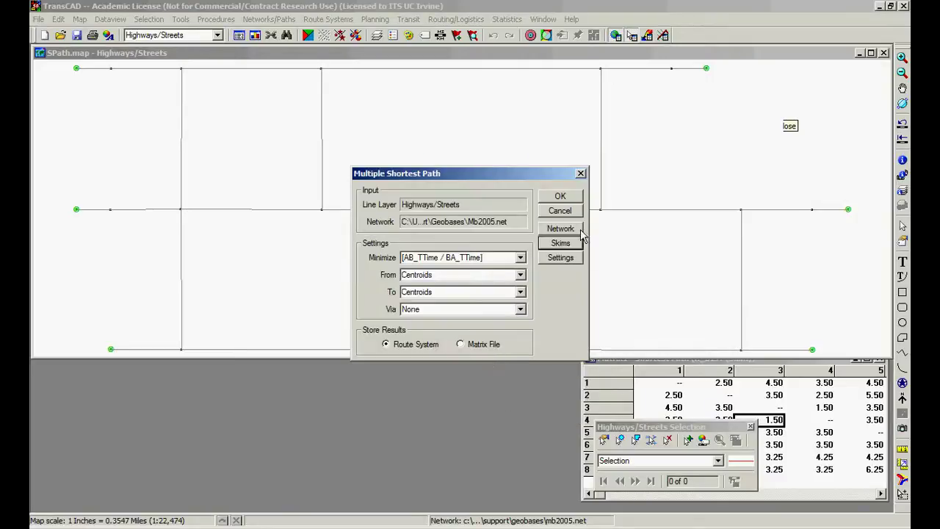
left_click(574, 198)
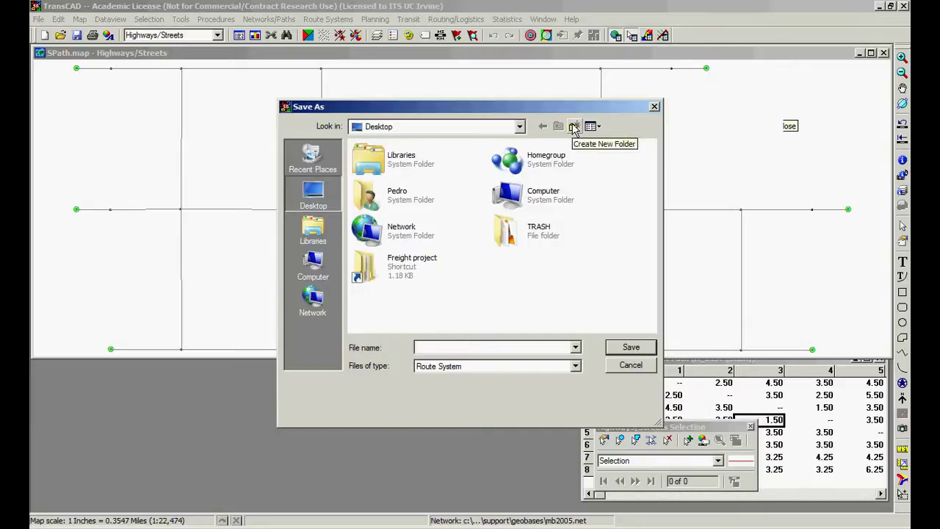
Create a SkimRoutes folder on the Desktop and save the route system inside it as SkimRoutes.
left_click(575, 127)
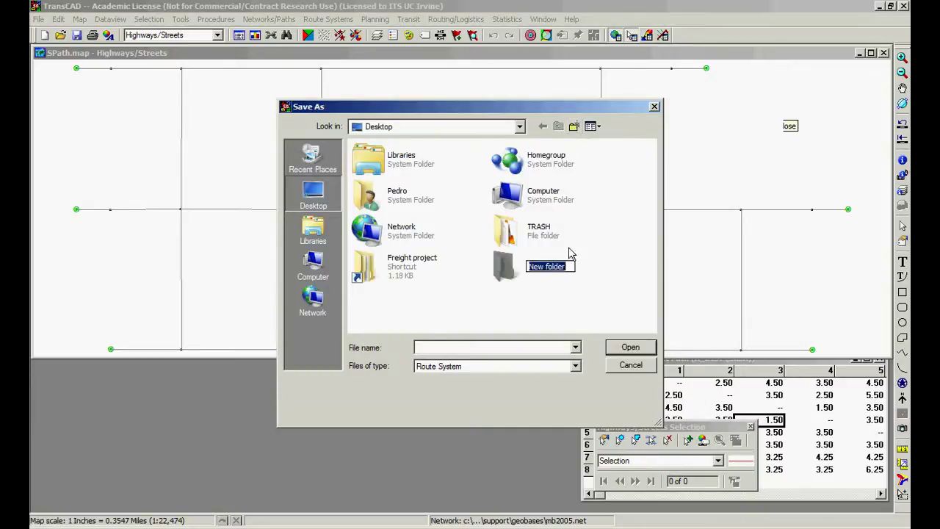
type("SkimRoutes")
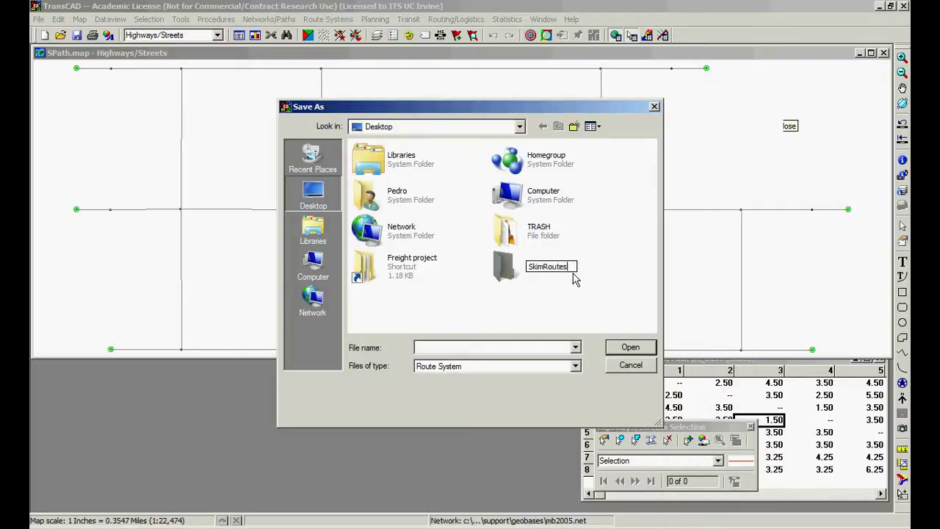
key("Return")
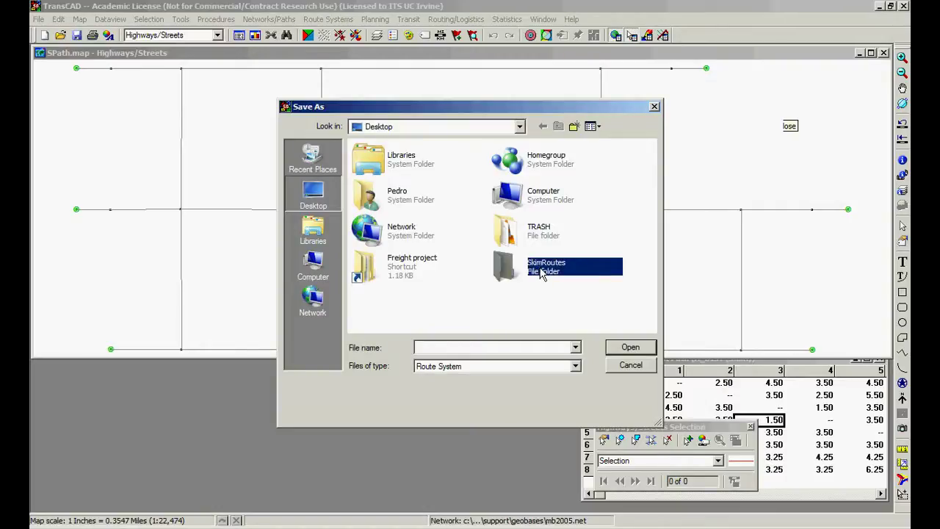
double_click(542, 268)
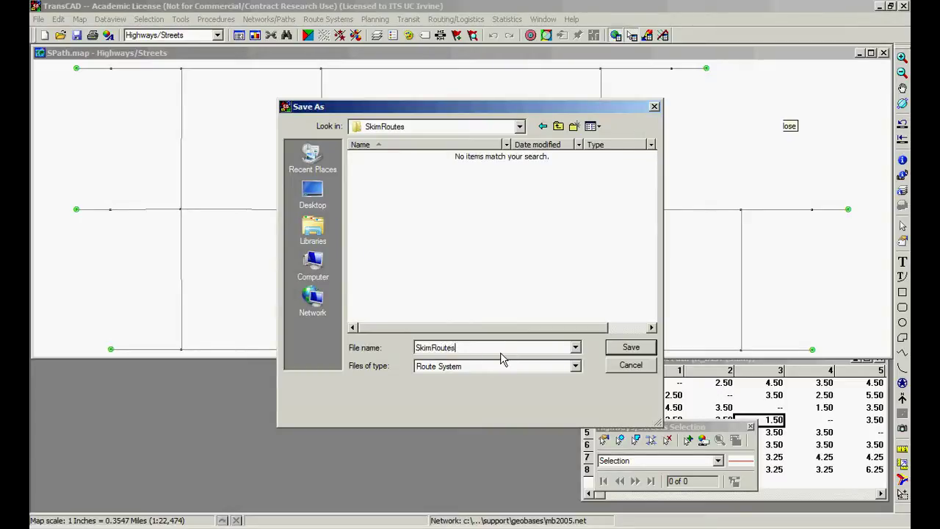
left_click(638, 348)
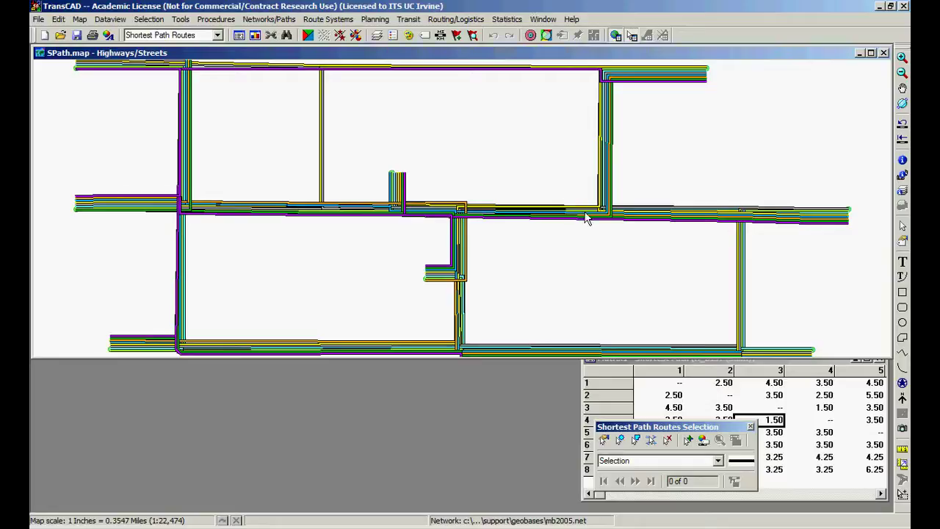
Style the route lines black at width 2.5, drawn on the centerline, and apply.
left_click(409, 35)
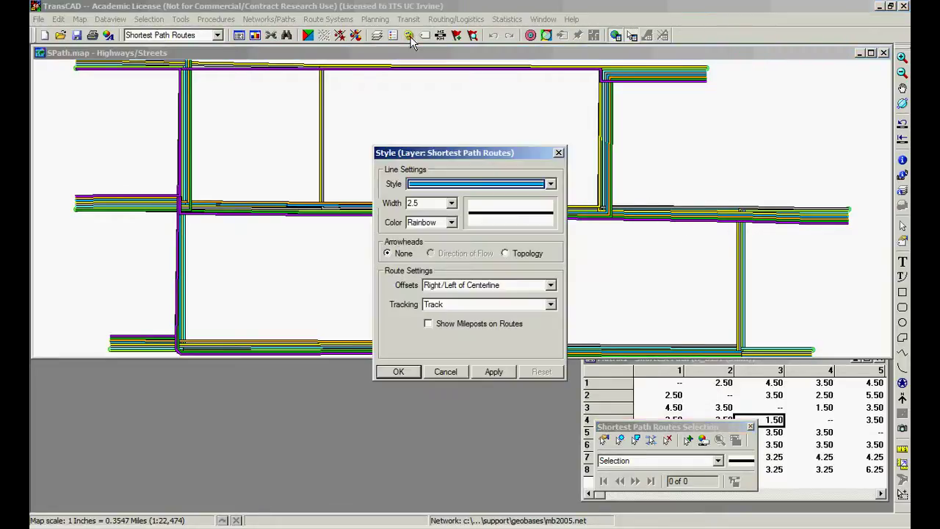
left_click(451, 222)
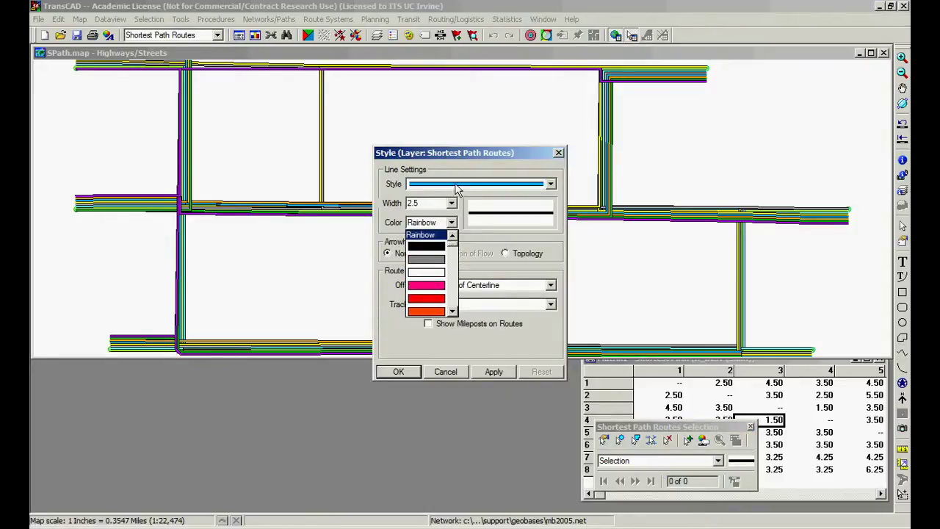
left_click(545, 266)
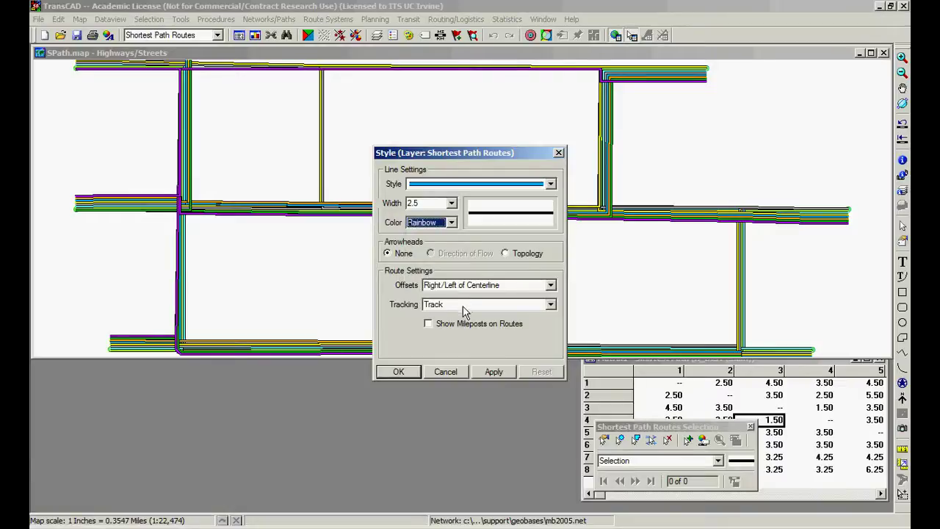
left_click(470, 286)
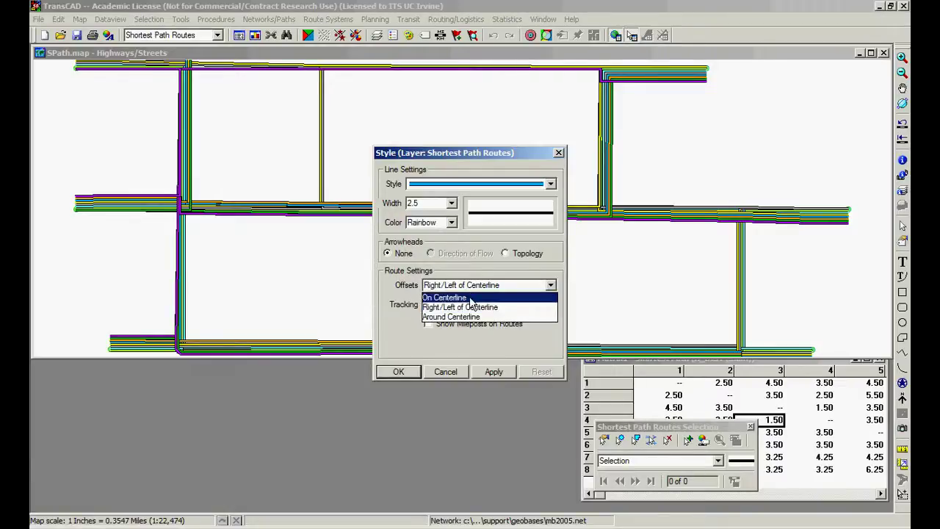
left_click(469, 295)
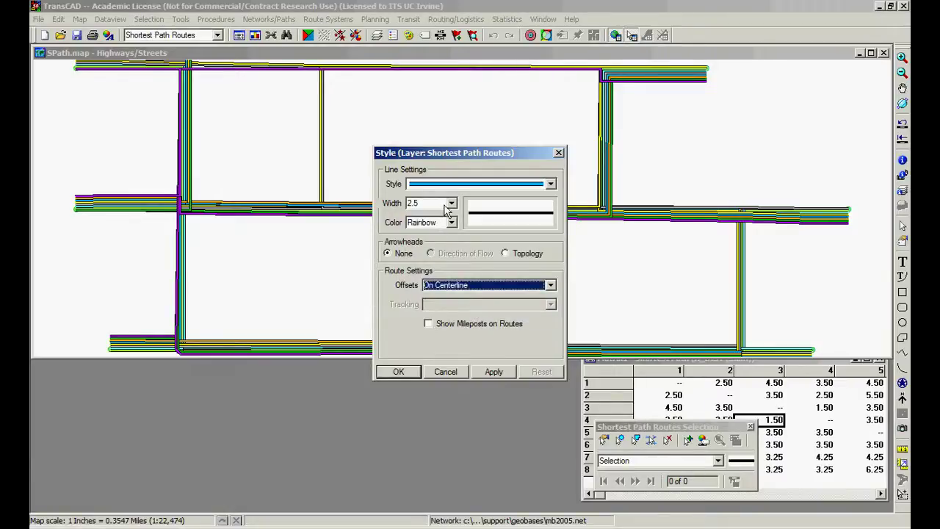
left_click(452, 202)
left_click(424, 213)
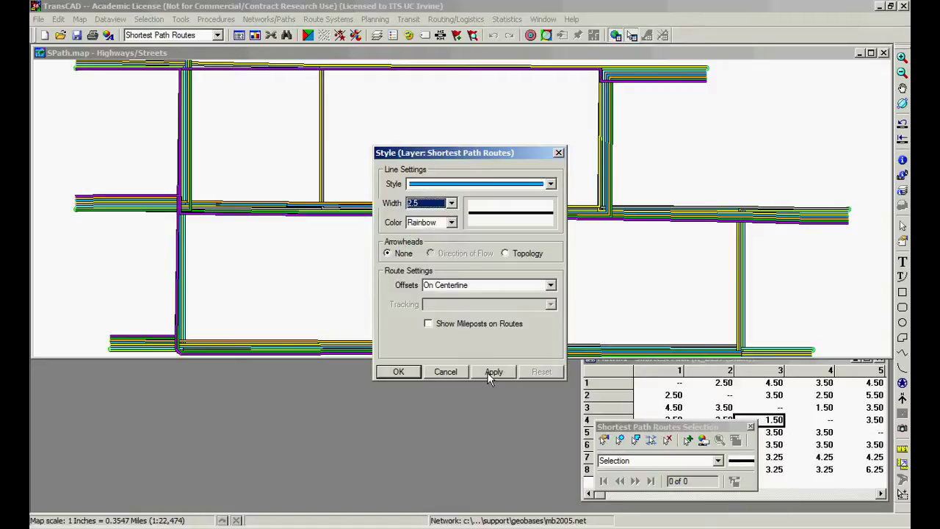
left_click(451, 222)
left_click(434, 248)
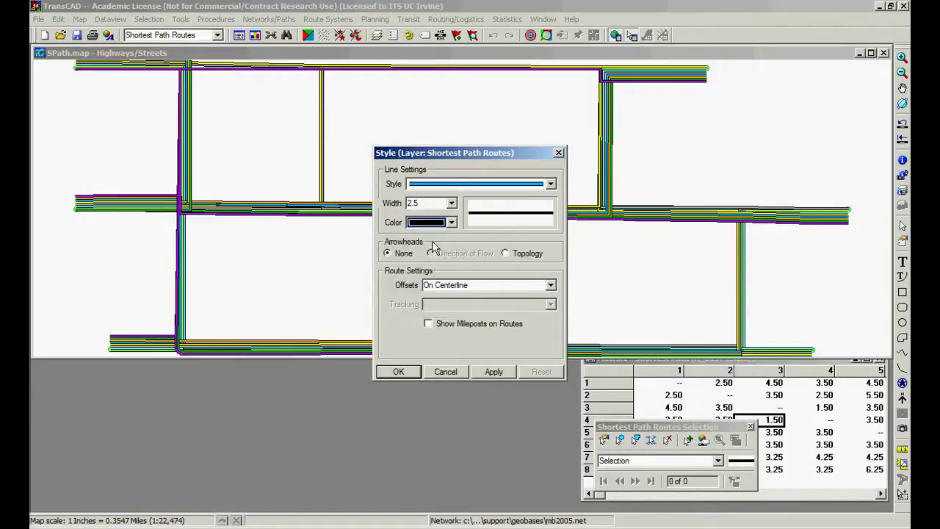
left_click(492, 371)
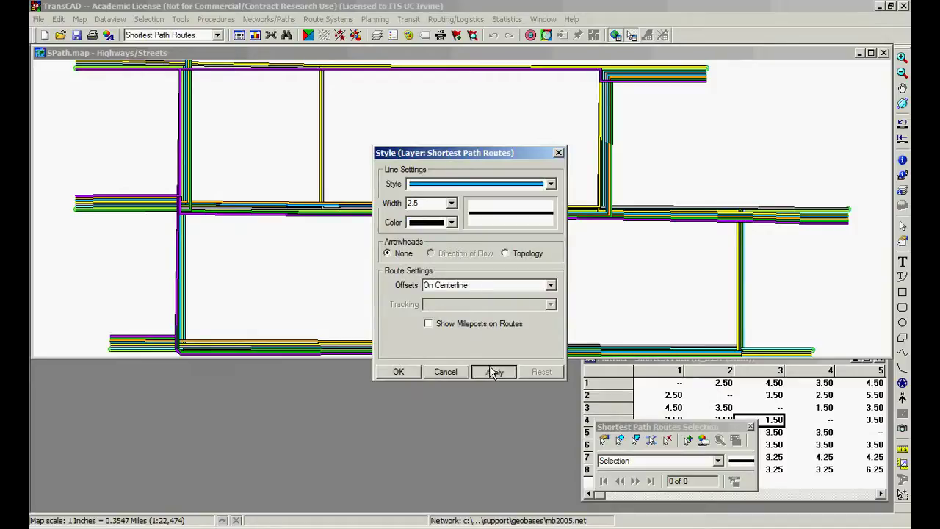
Add topology arrowheads to the routes and close the Style dialog.
left_click(409, 373)
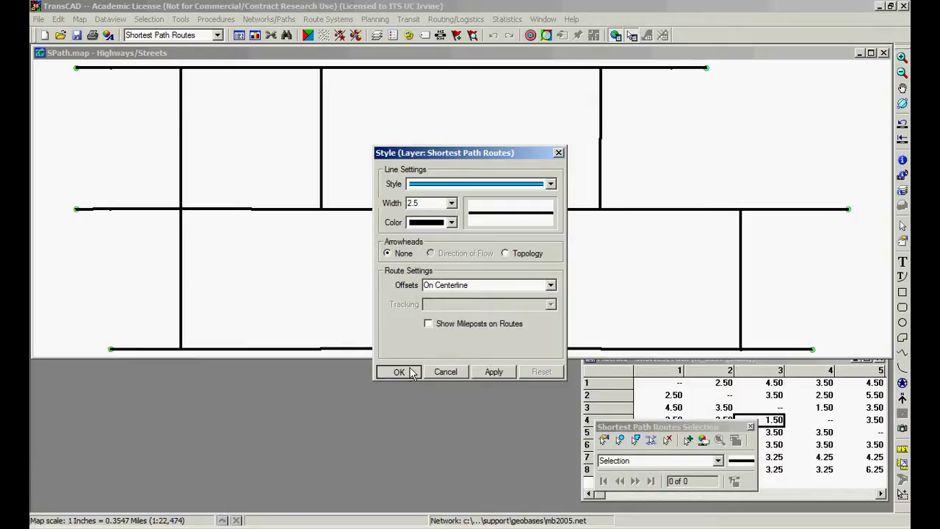
left_click(524, 257)
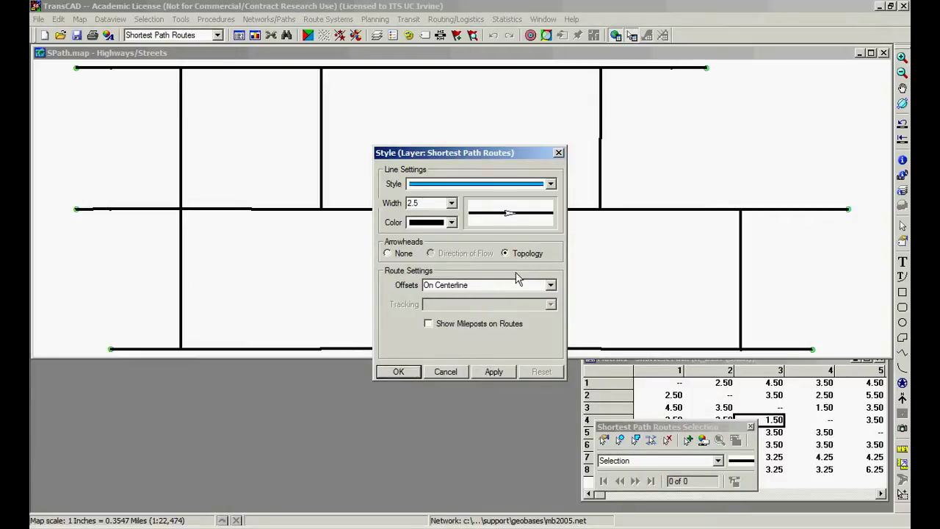
left_click(401, 370)
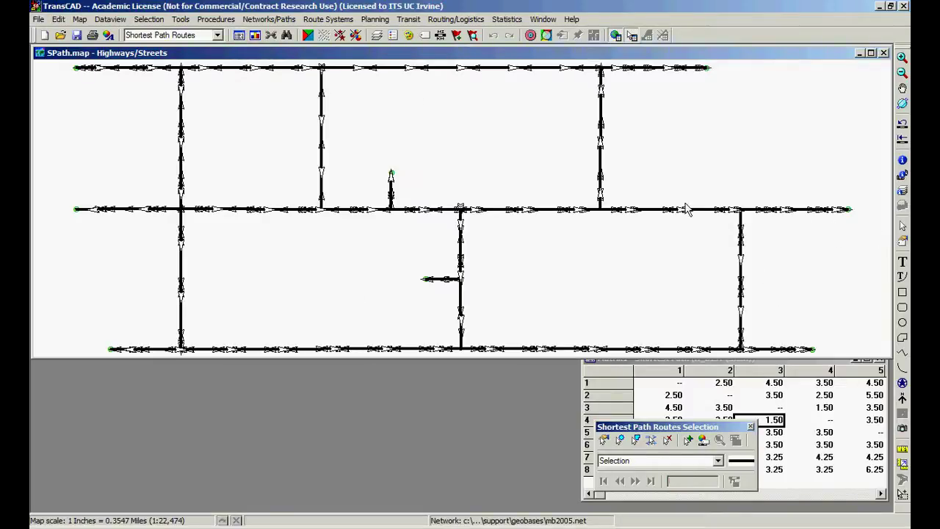
Open the Shortest Path Routes table and sort it by Route_Name ascending.
left_click(254, 35)
left_click_drag(250, 52, 313, 108)
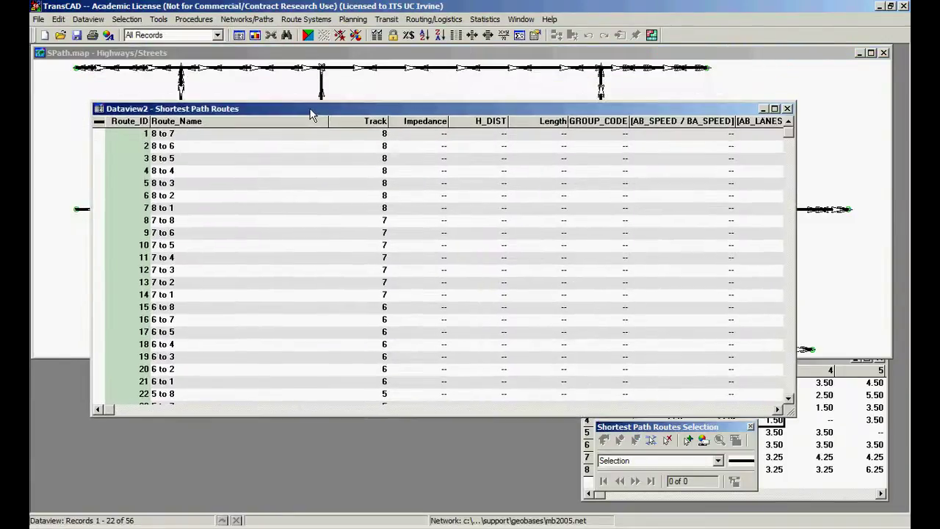
left_click_drag(257, 195, 235, 176)
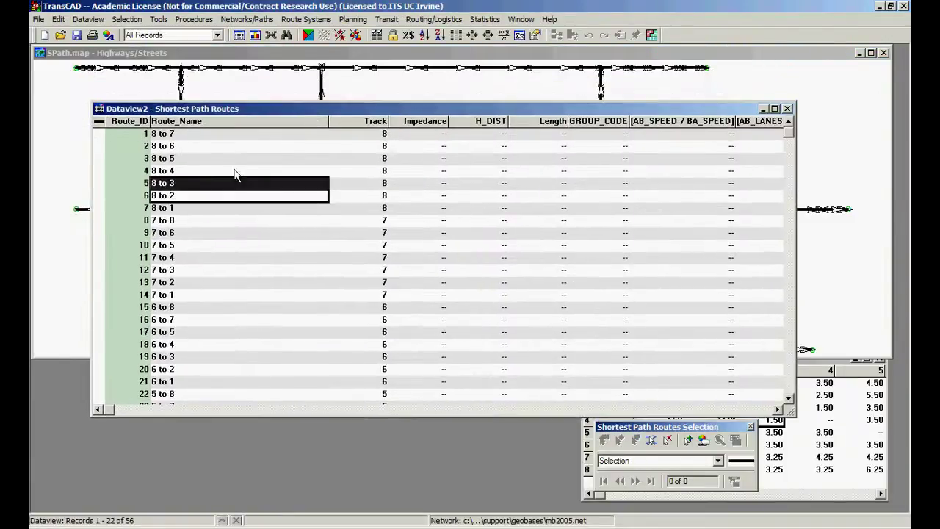
left_click(199, 124)
right_click(200, 122)
left_click(189, 146)
left_click(188, 146)
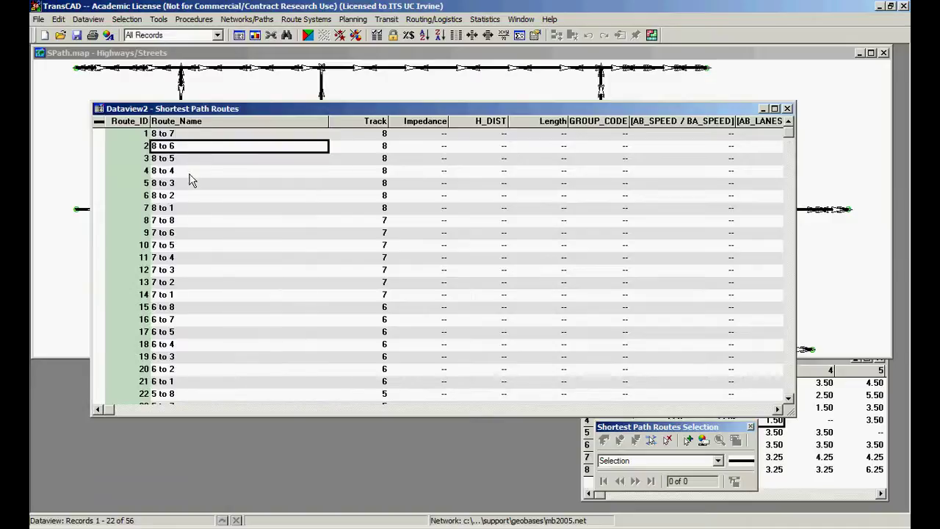
right_click(204, 122)
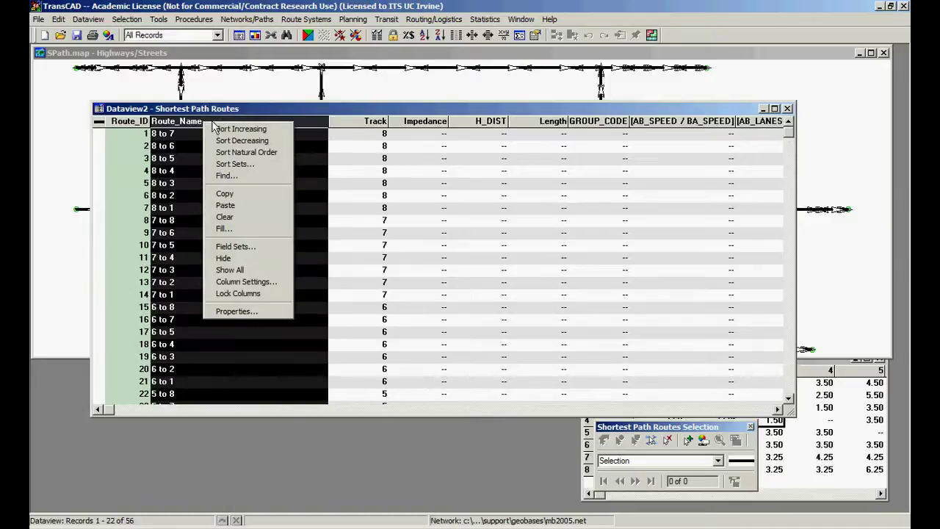
left_click(315, 130)
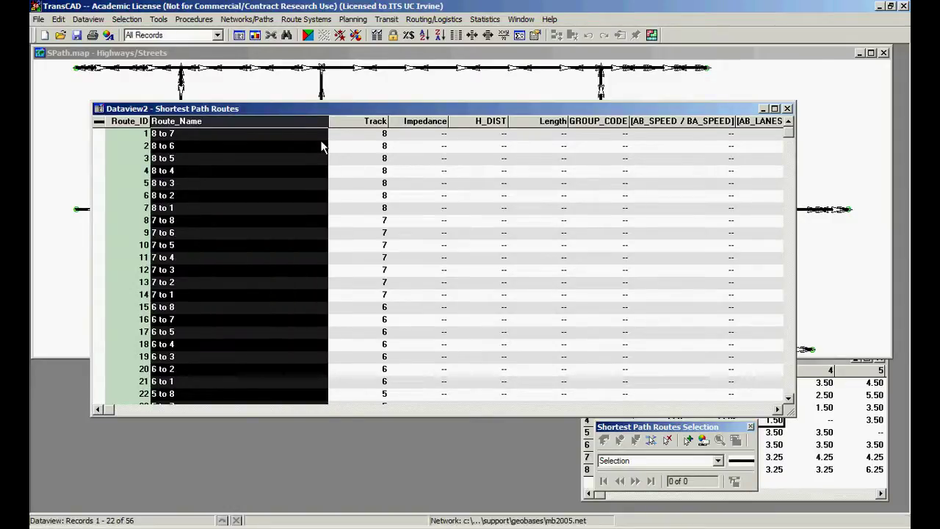
left_click(424, 34)
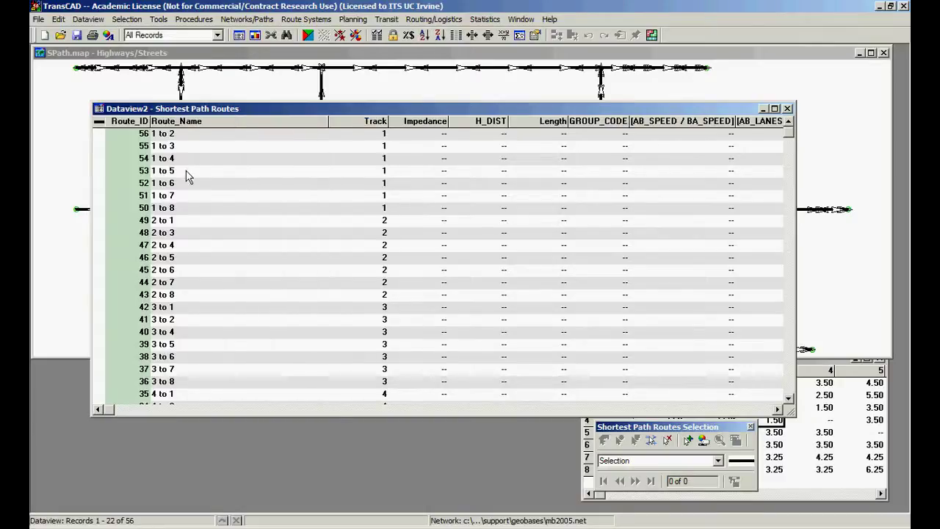
Select the Route_Name and Track cells for routes 1 to 2 through 1 to 8.
left_click(189, 137)
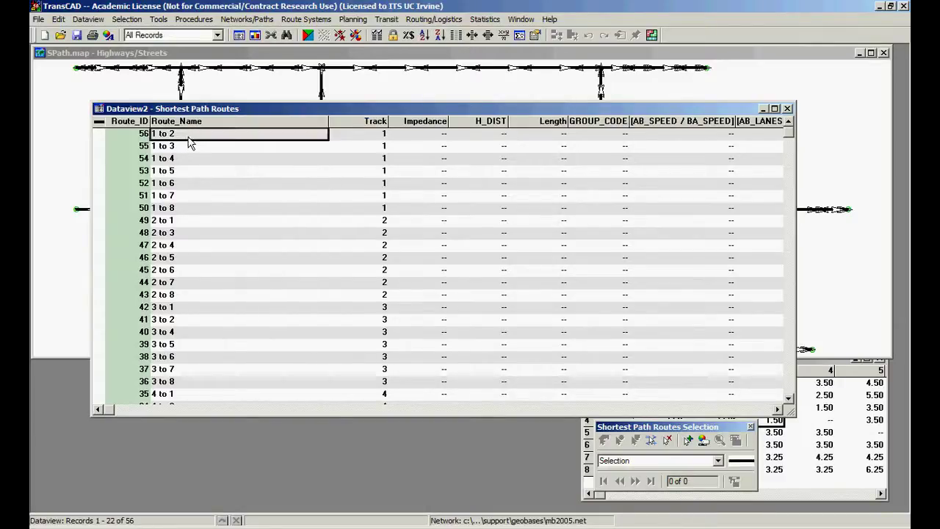
left_click_drag(185, 147, 359, 211)
left_click_drag(378, 143, 378, 194)
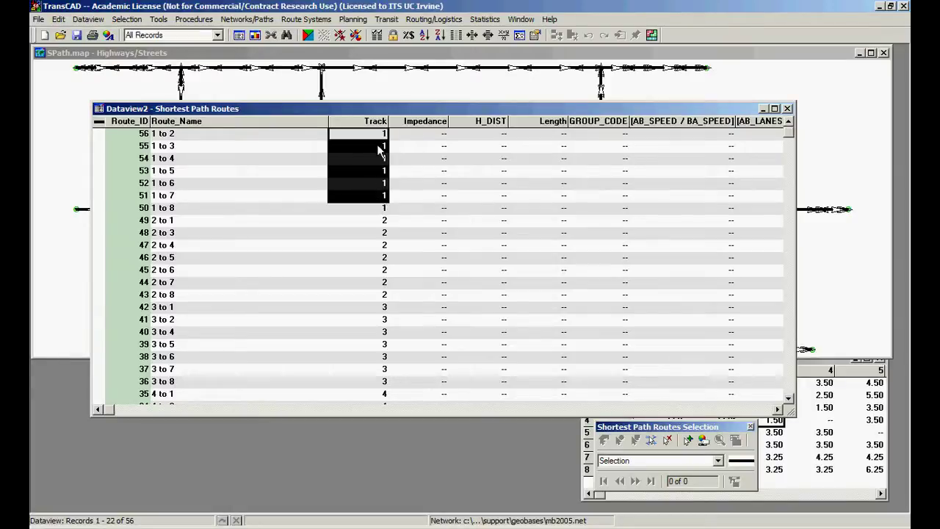
left_click_drag(378, 146, 383, 209)
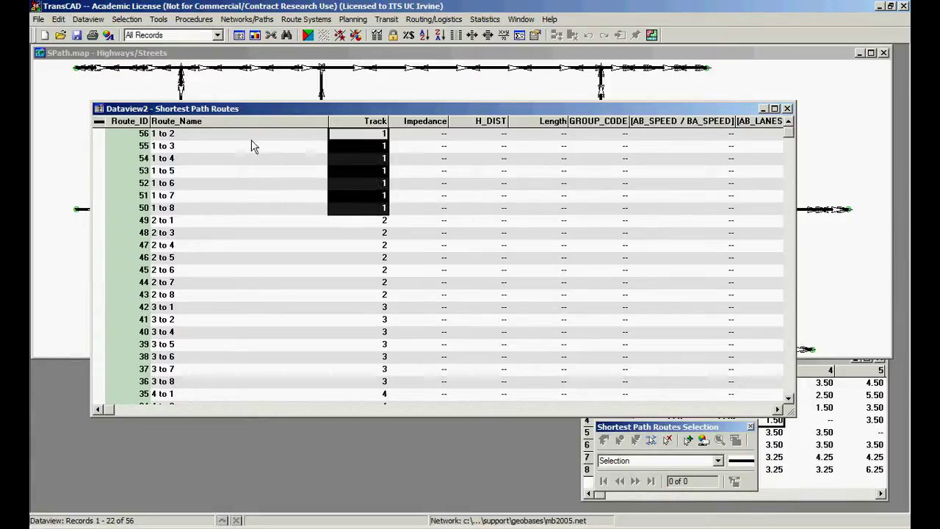
left_click_drag(174, 135, 214, 230)
left_click_drag(392, 216, 255, 214)
left_click(367, 134)
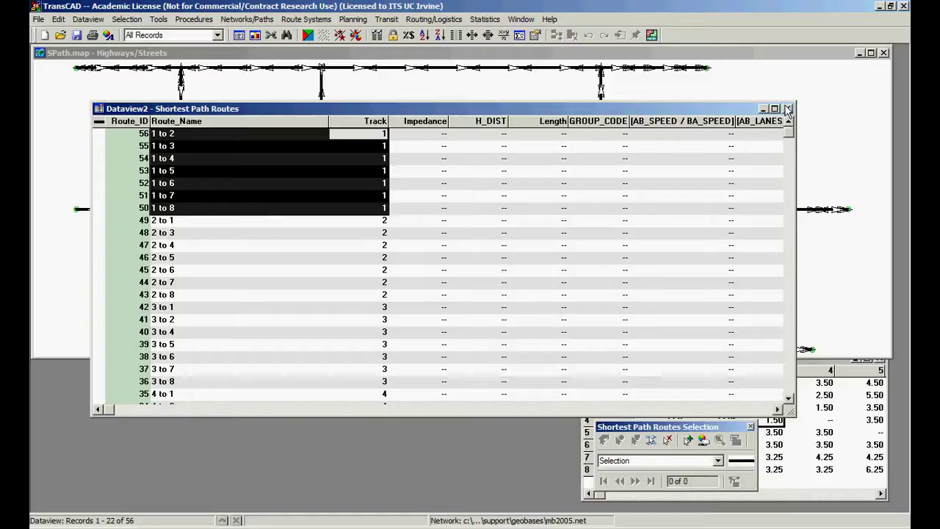
left_click(365, 135)
left_click_drag(364, 136, 191, 210)
left_click_drag(636, 112, 618, 160)
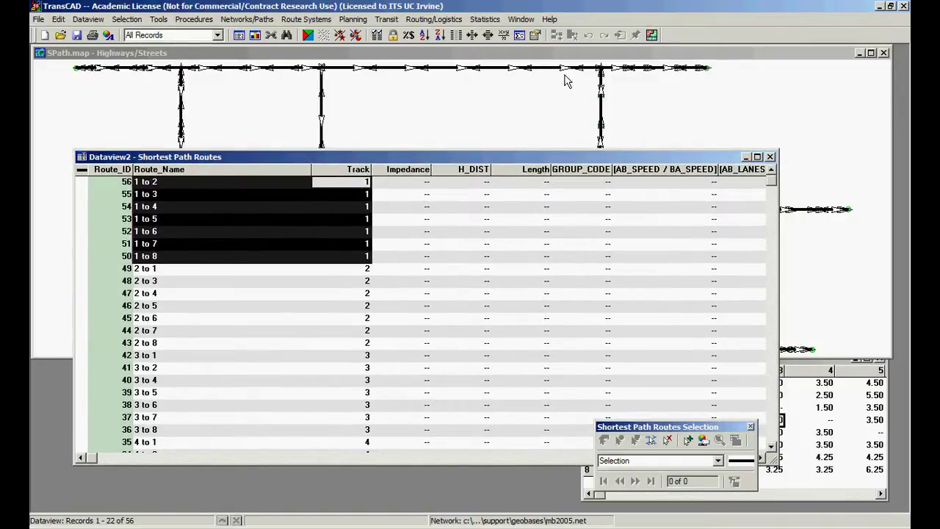
Build a selection set named 'Origin in 1' from the condition Track=1.
left_click(572, 54)
left_click(651, 440)
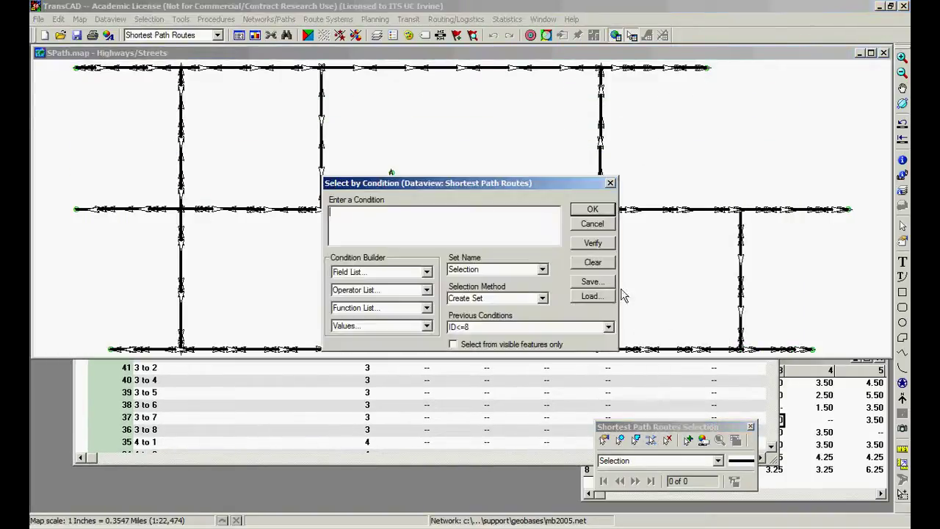
left_click(427, 272)
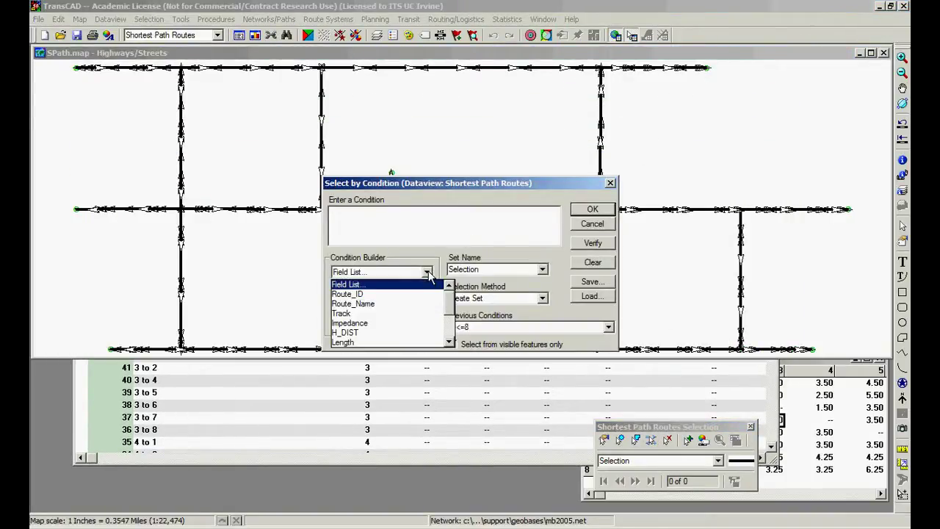
left_click(381, 313)
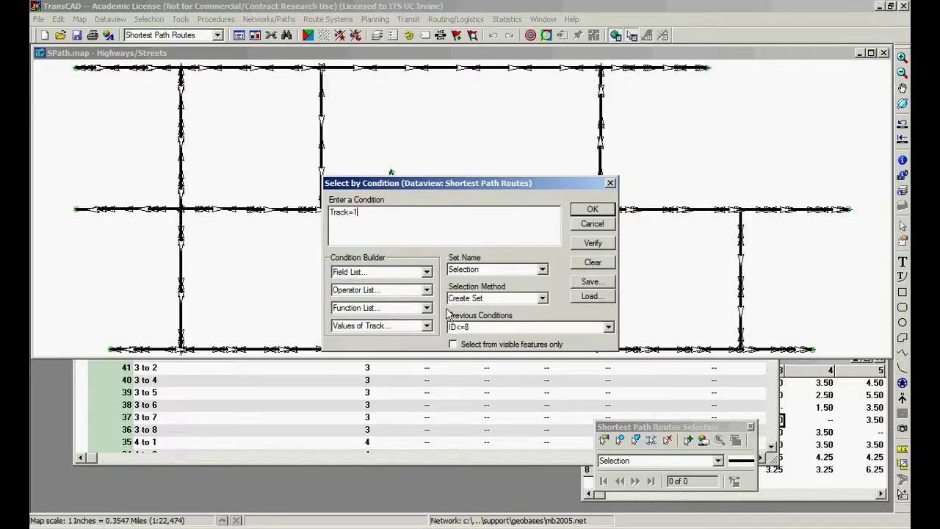
left_click(524, 269)
type("Origin in 1")
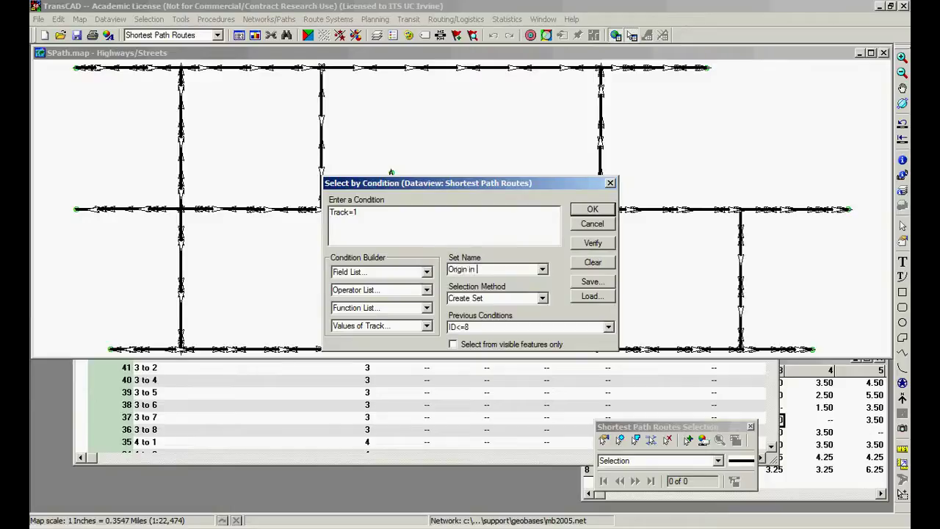
left_click(598, 210)
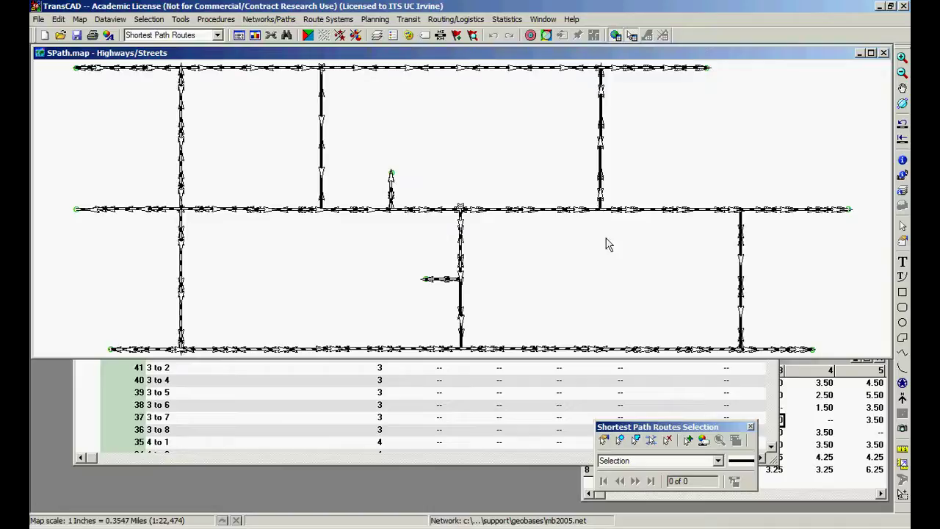
Make the full route layer invisible, display the Origin in 1 set, apply and close.
left_click(703, 440)
left_click(629, 329)
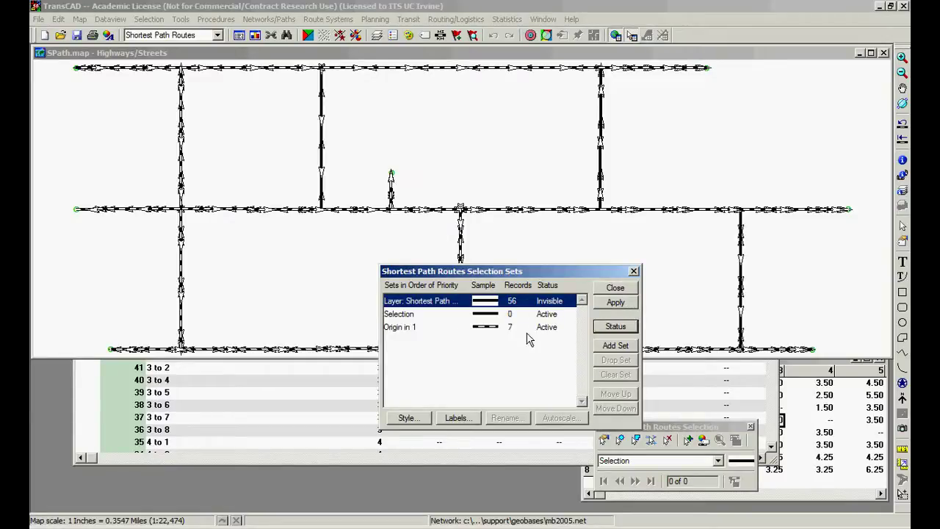
left_click(412, 330)
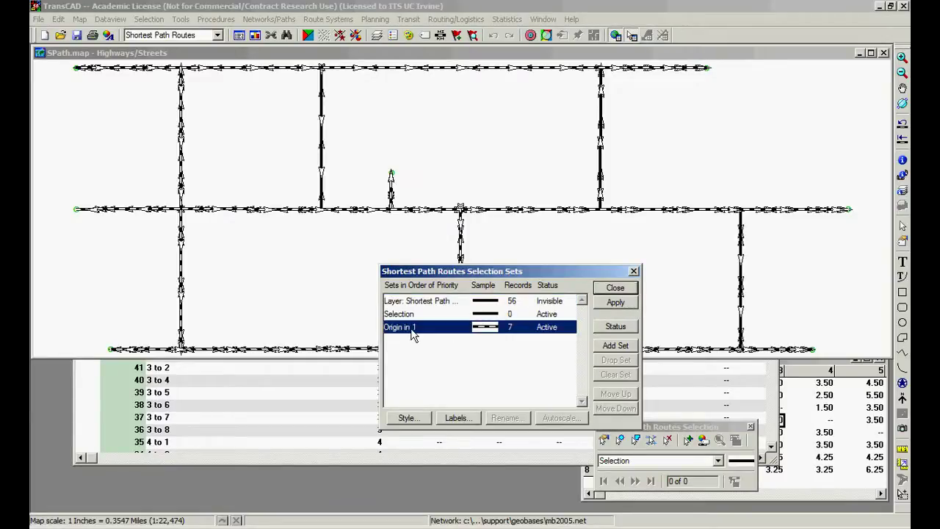
left_click(615, 301)
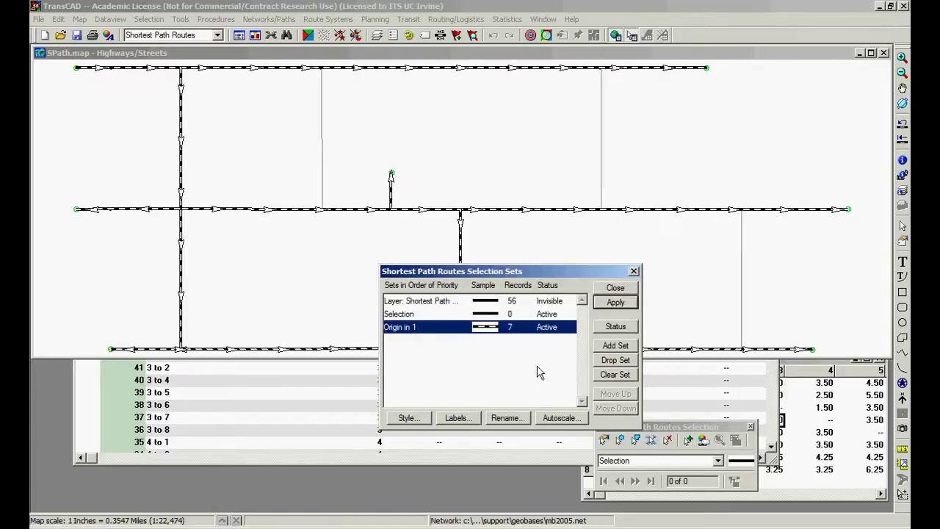
left_click(616, 288)
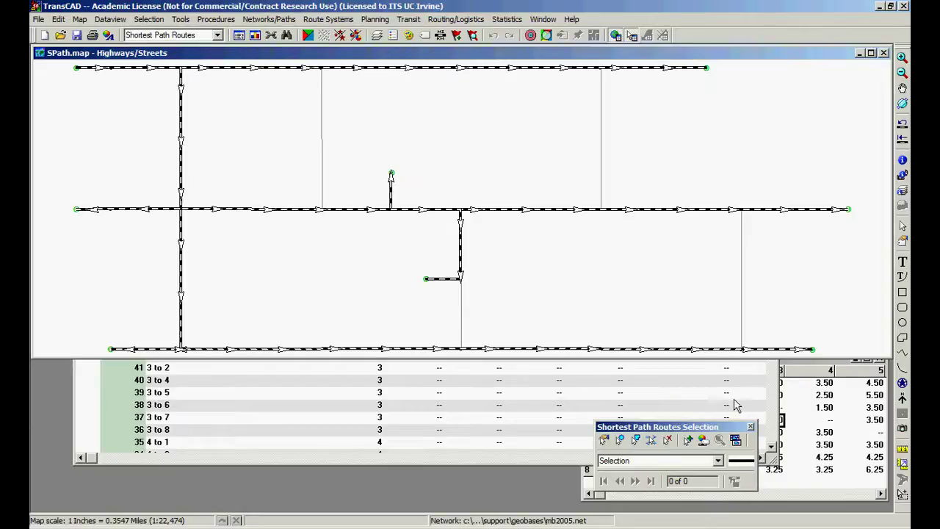
Reuse the Track=1 condition as Track=4 and name the new set Origin in 4.
left_click(656, 442)
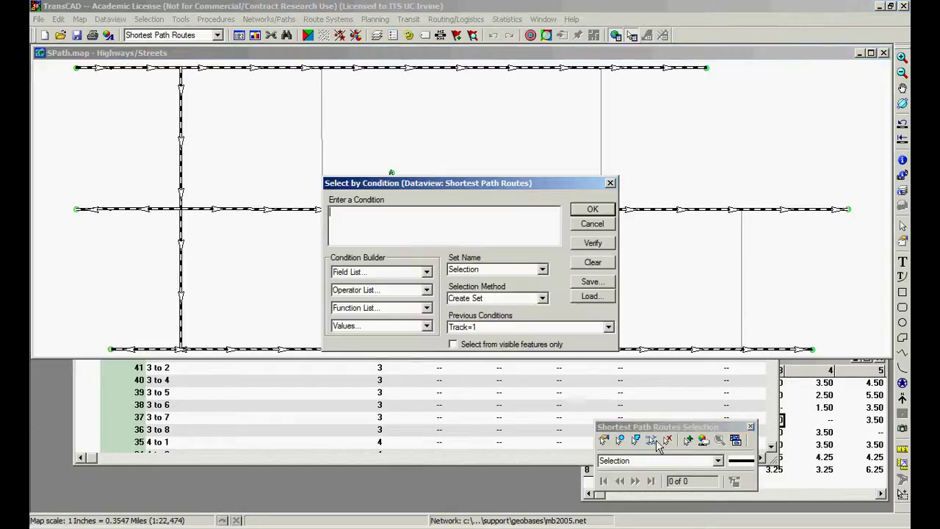
left_click(501, 329)
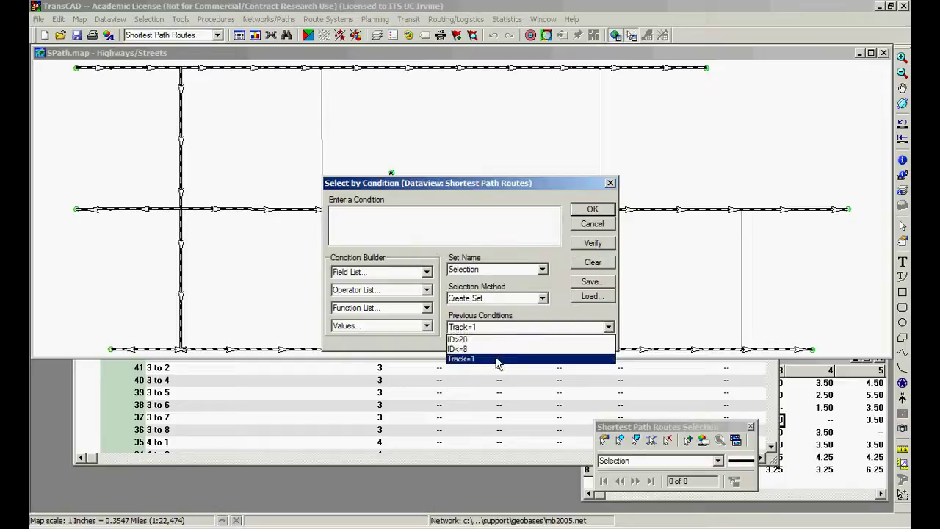
left_click(497, 359)
left_click(441, 226)
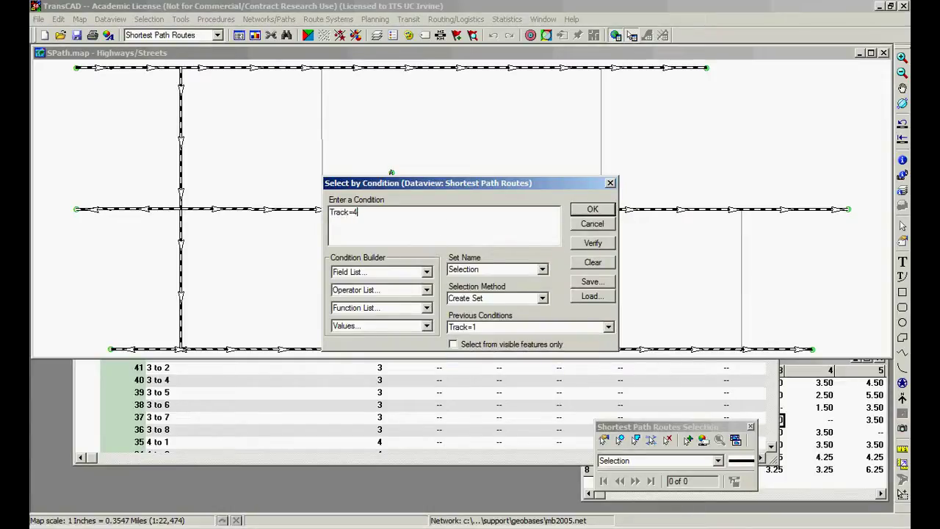
left_click(508, 269)
left_click(529, 292)
Create the Origin in 4 set, then switch Origin in 1 inactive and apply to the map.
left_click(592, 209)
left_click(702, 439)
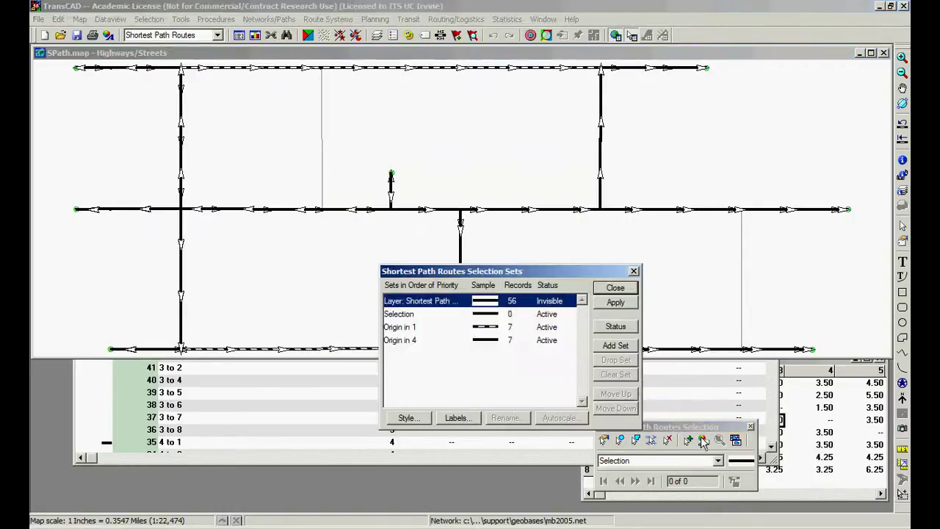
left_click(558, 328)
left_click(613, 327)
left_click(615, 302)
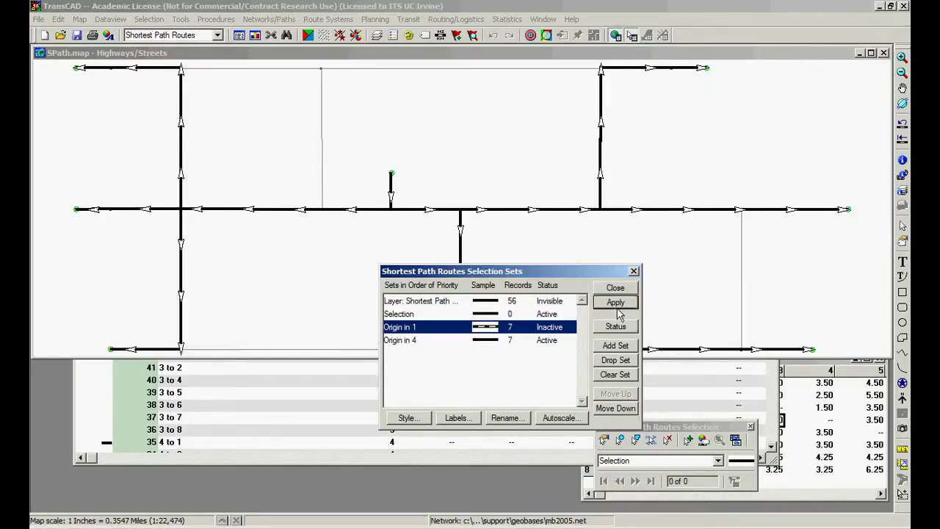
left_click_drag(553, 272, 508, 336)
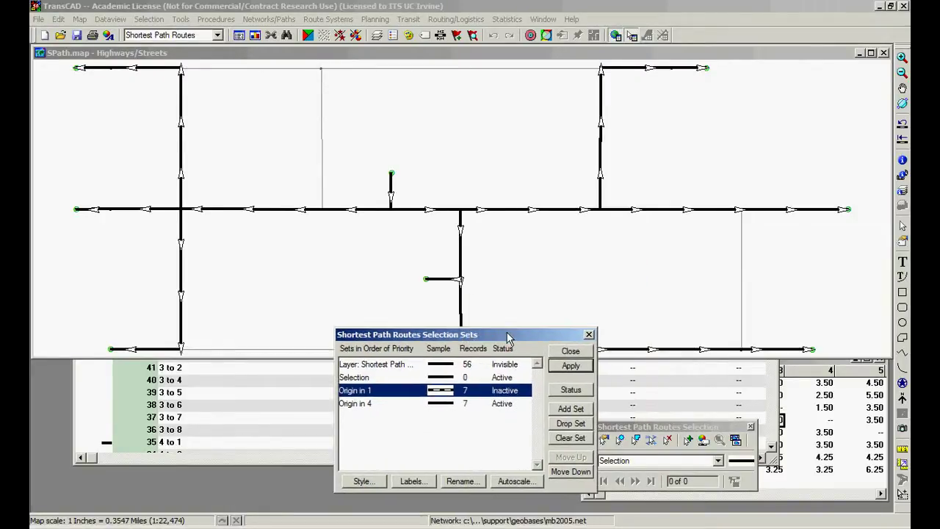
left_click(566, 352)
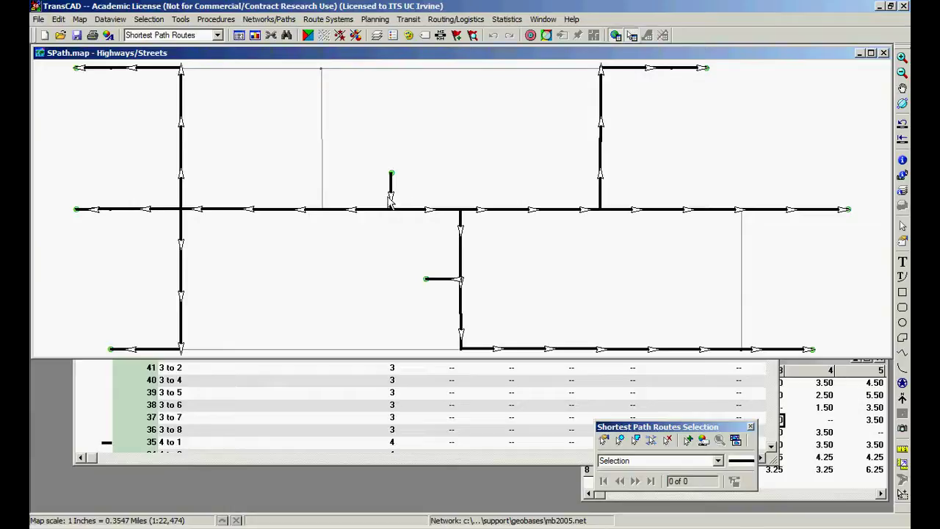